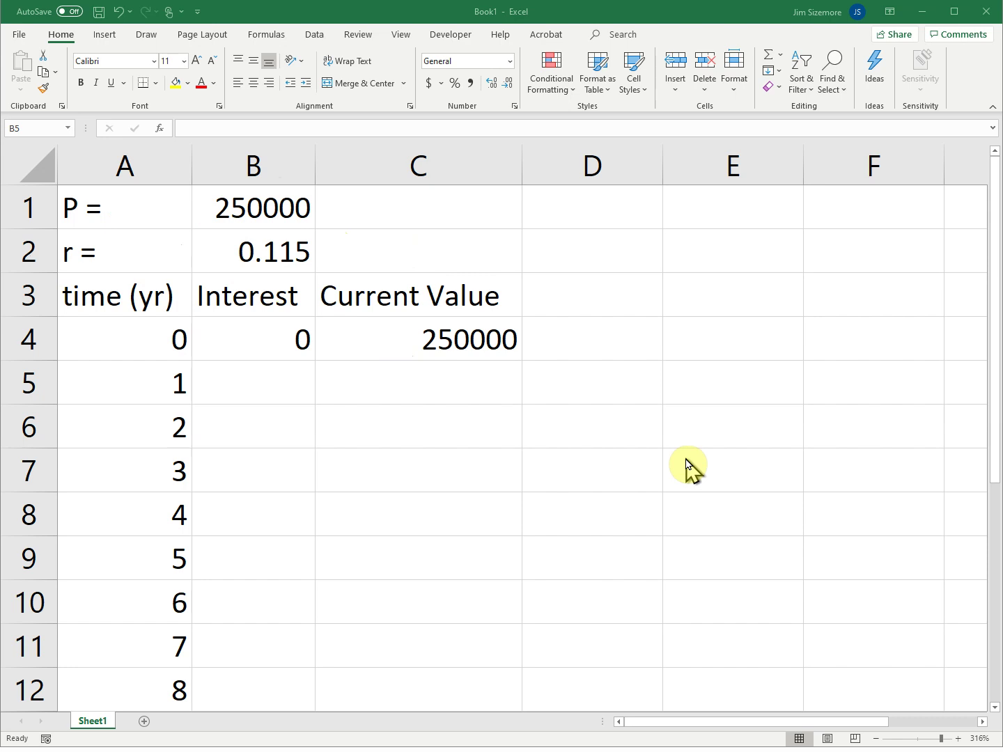
pyautogui.click(439, 338)
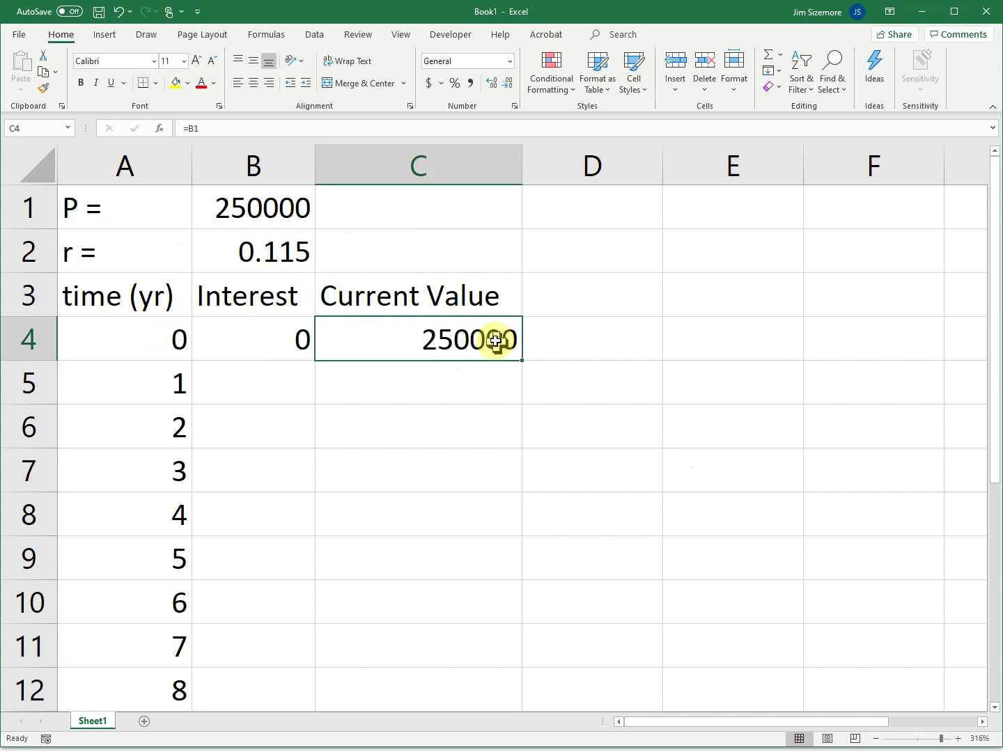
pyautogui.click(209, 130)
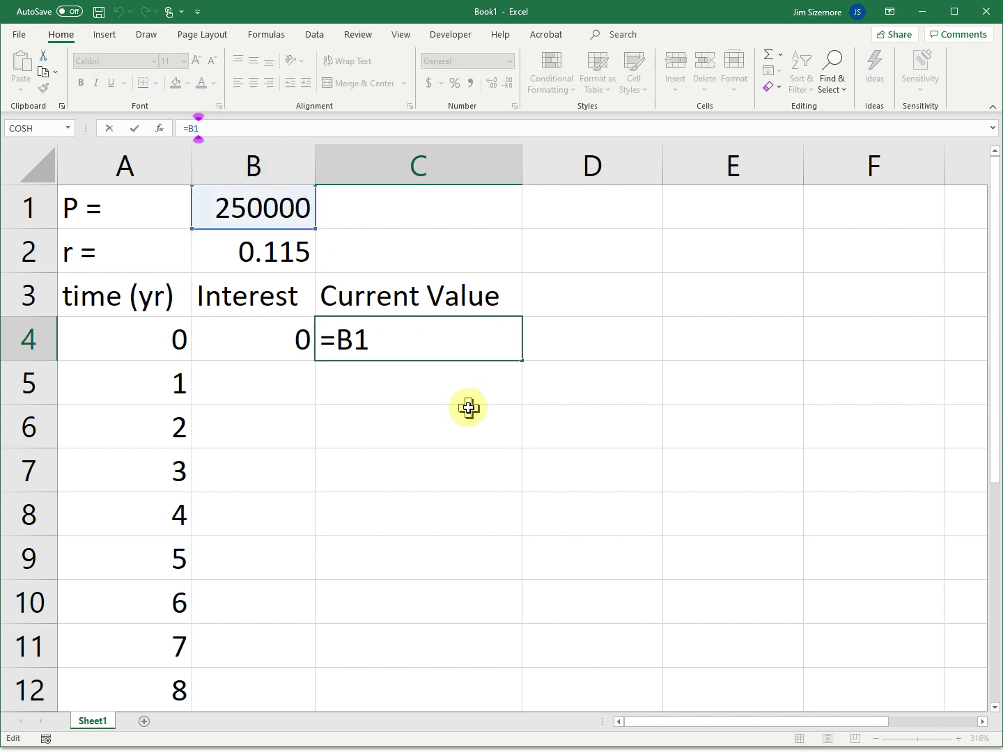
pyautogui.press('Return')
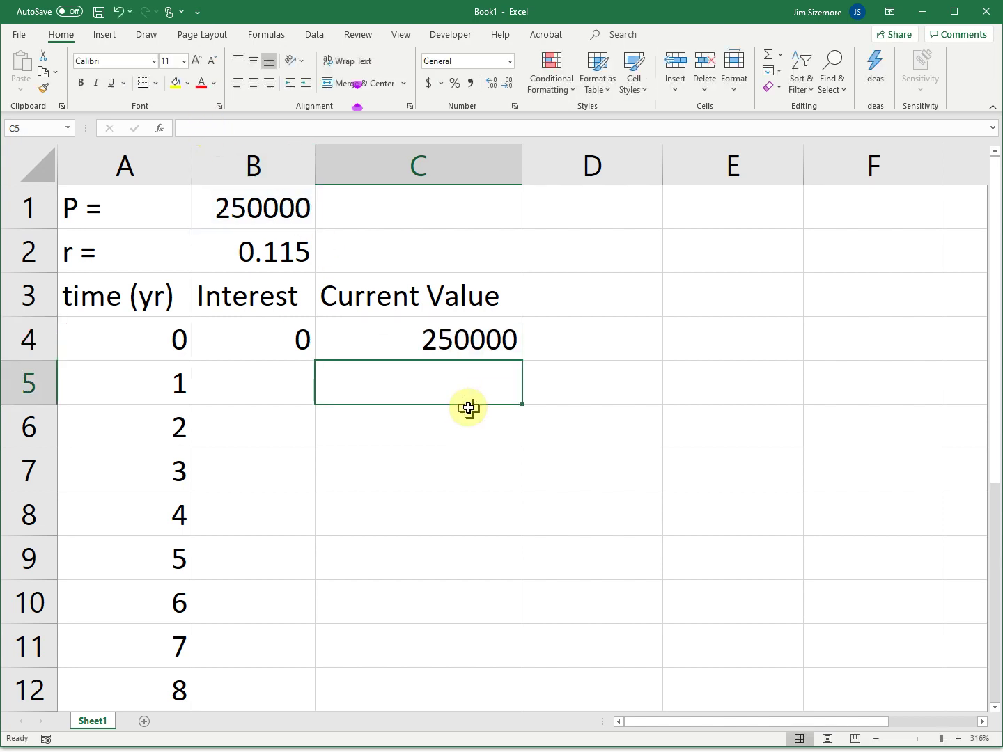
# Enter the year-1 interest formula =$B$2*C4 in B5, giving 28750.
pyautogui.click(273, 377)
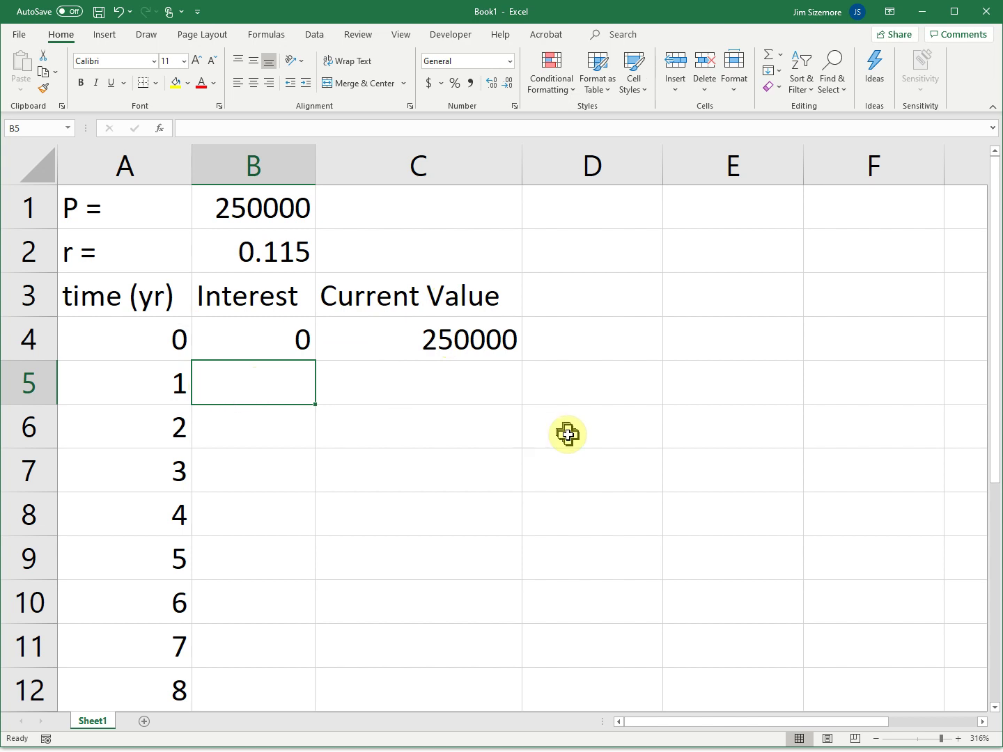
pyautogui.write('=')
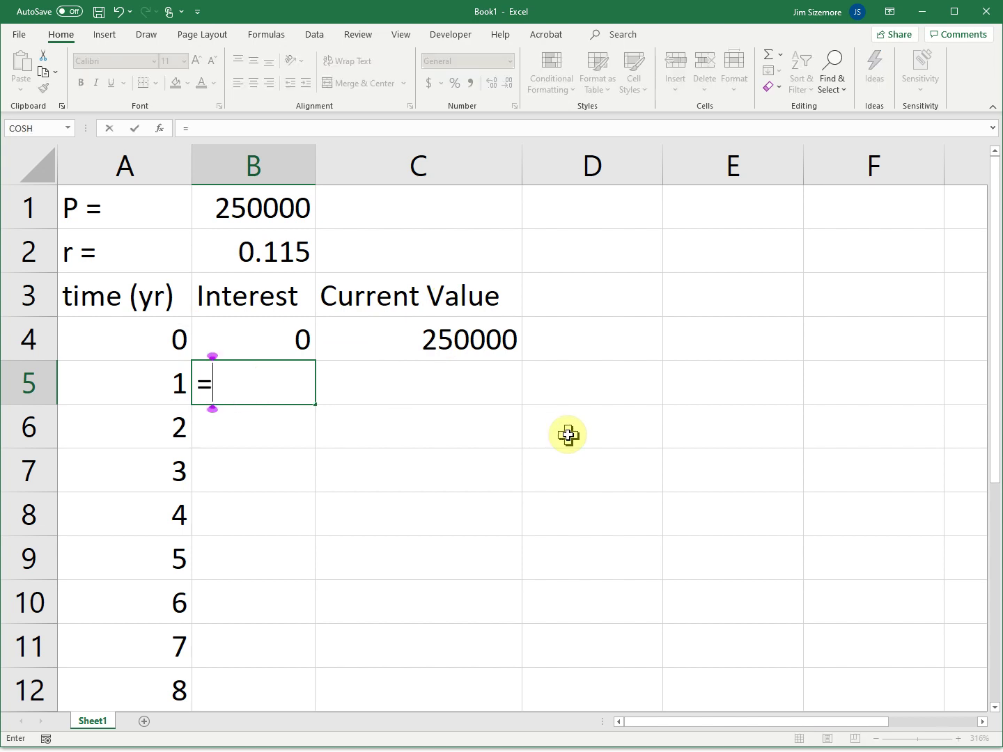
pyautogui.click(255, 260)
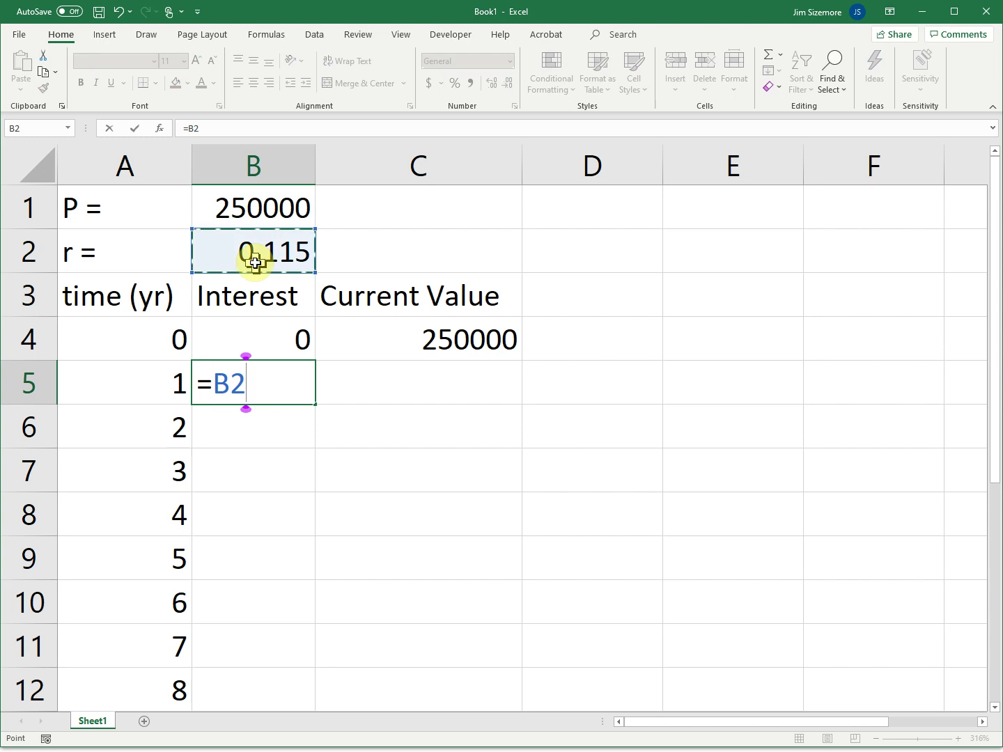
pyautogui.press('F4')
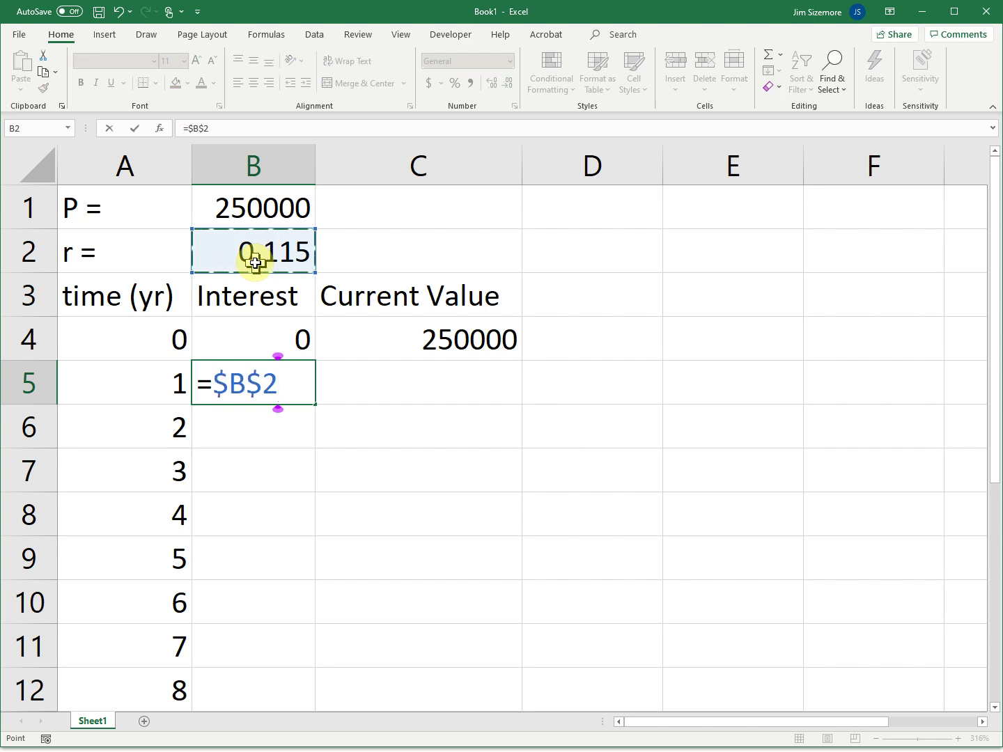
pyautogui.write('*')
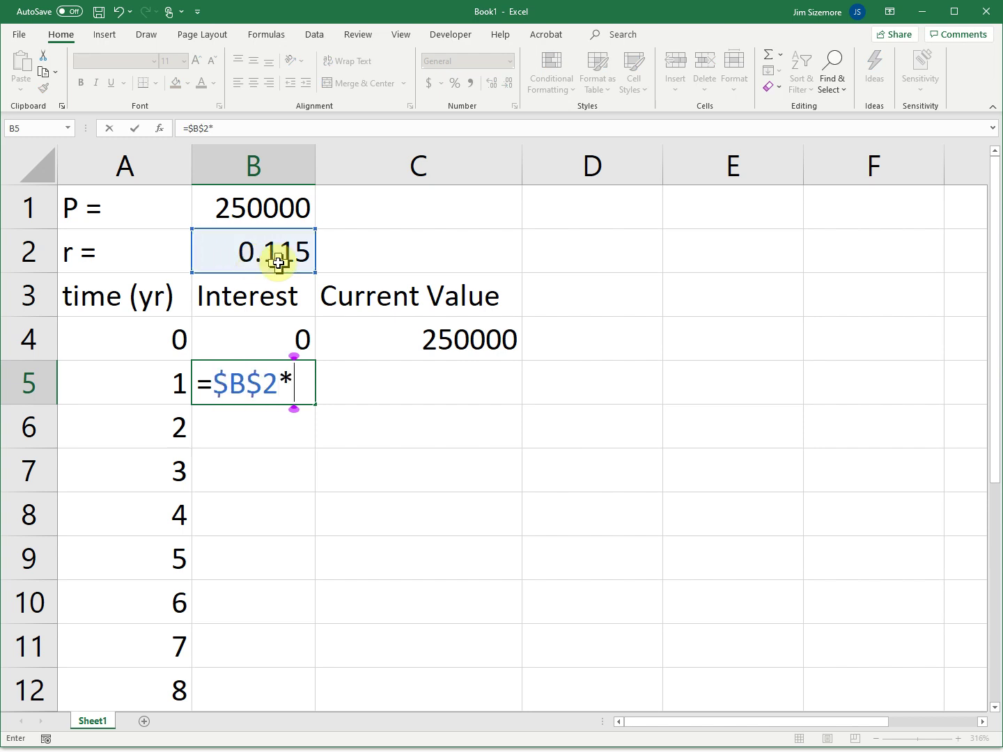
pyautogui.click(475, 342)
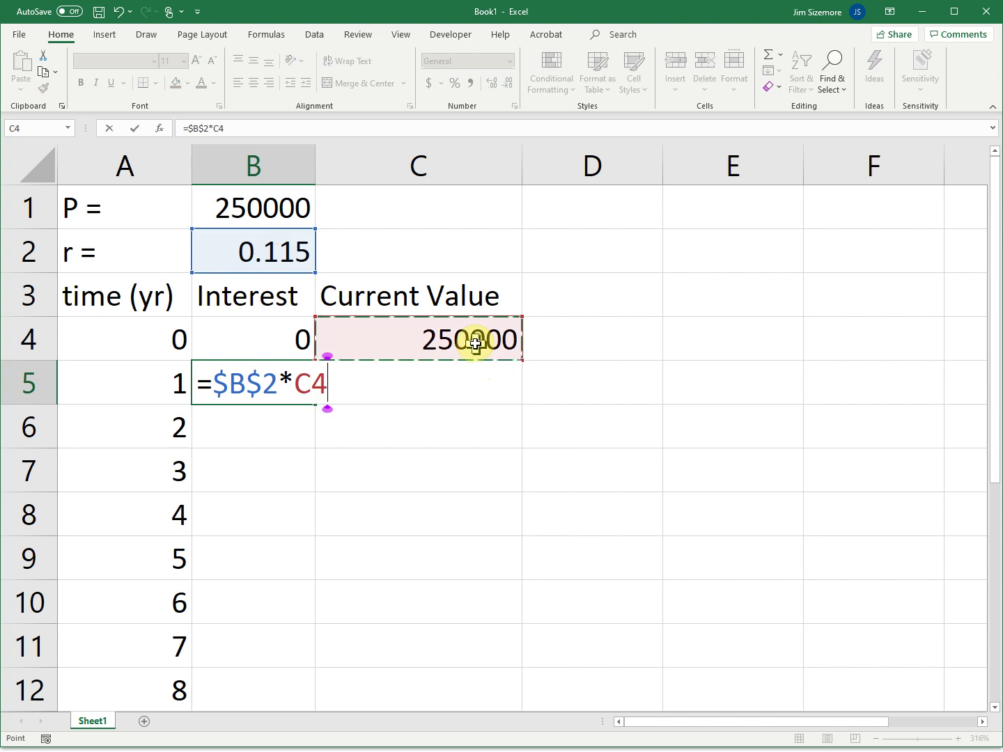
pyautogui.press('Return')
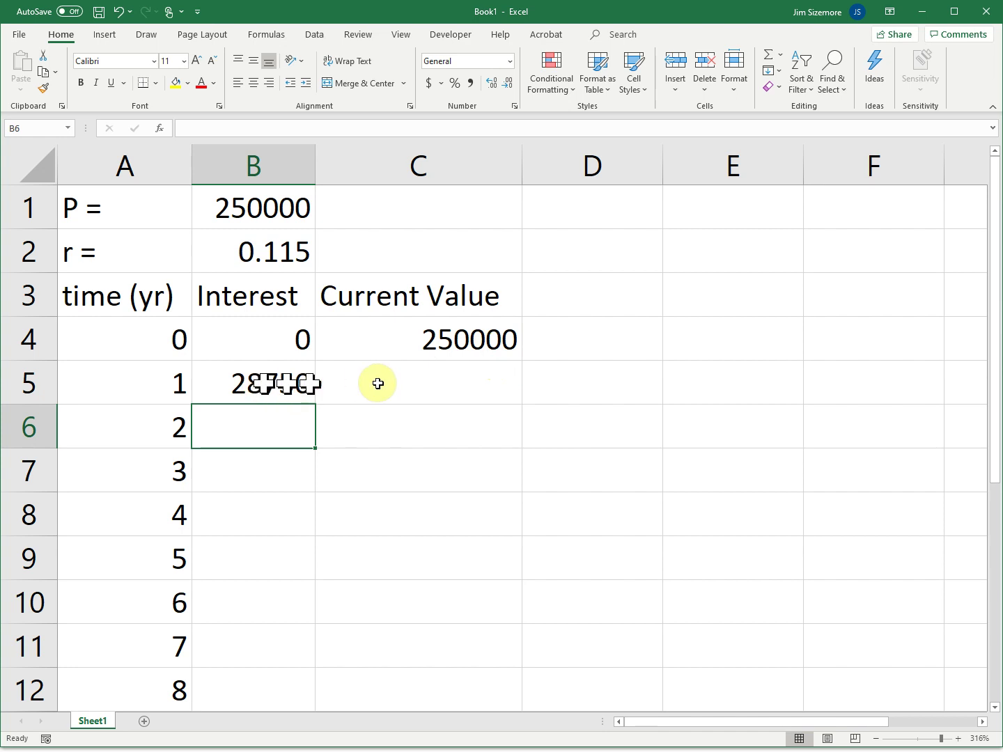
# Enter the year-1 current value formula =C4+B5 in C5, giving 278750.
pyautogui.click(395, 384)
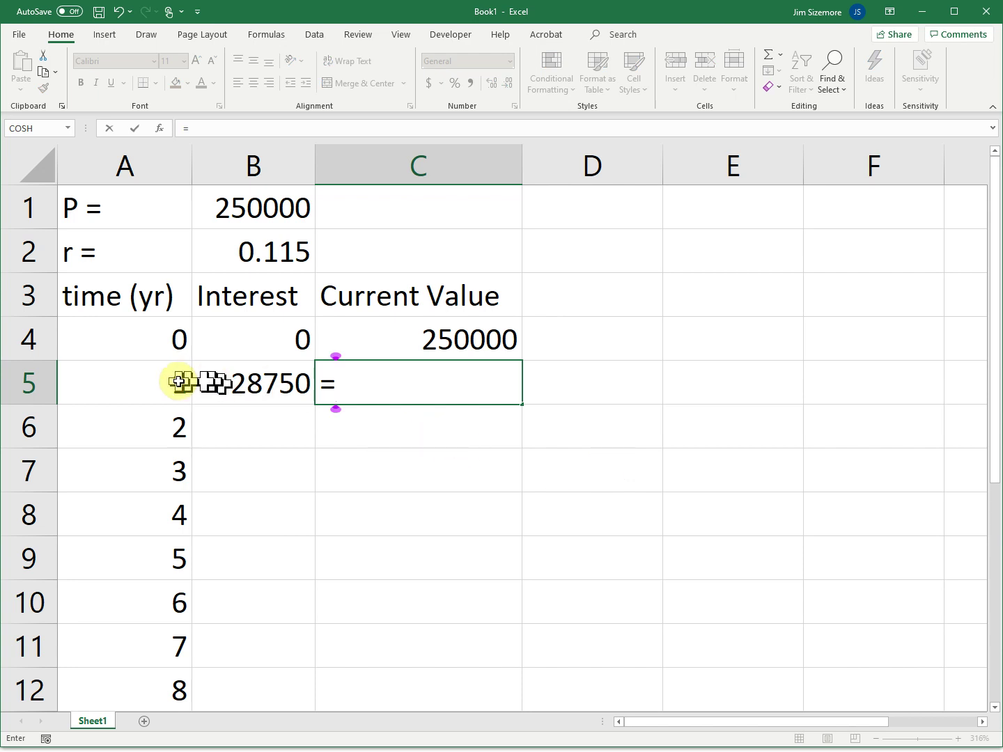
pyautogui.click(465, 340)
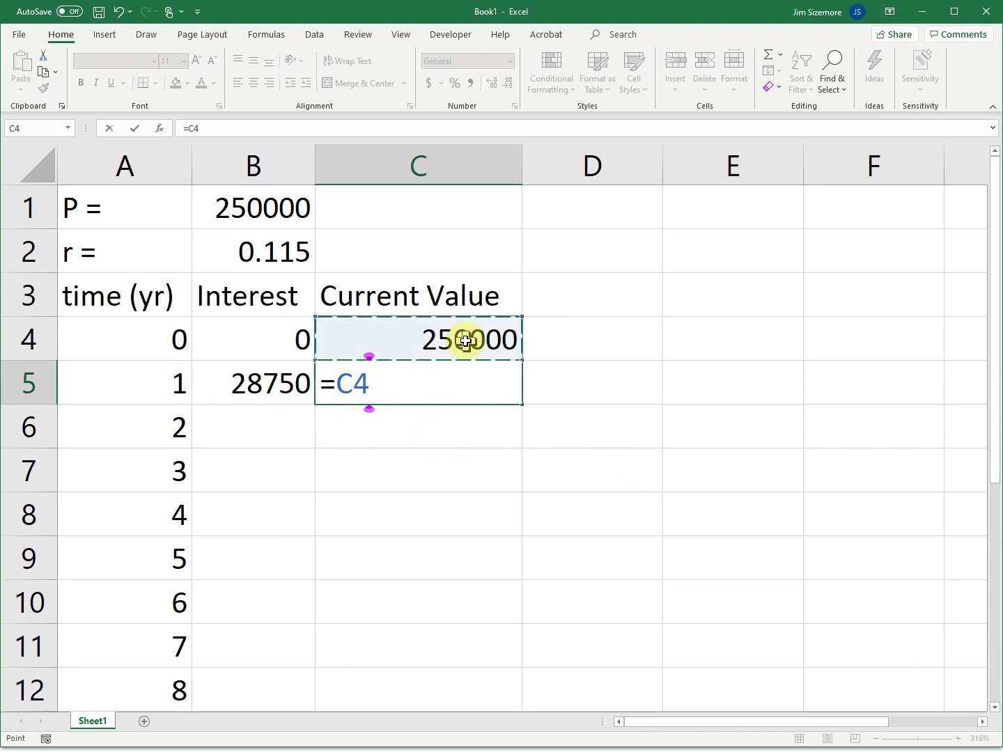
pyautogui.write('+')
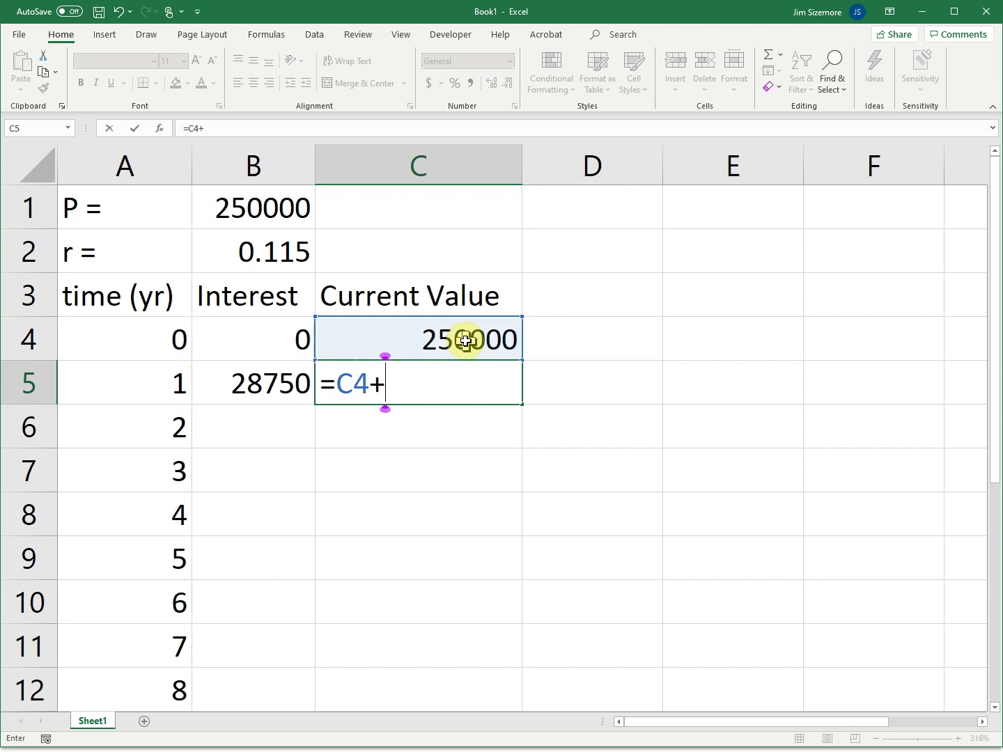
pyautogui.click(279, 380)
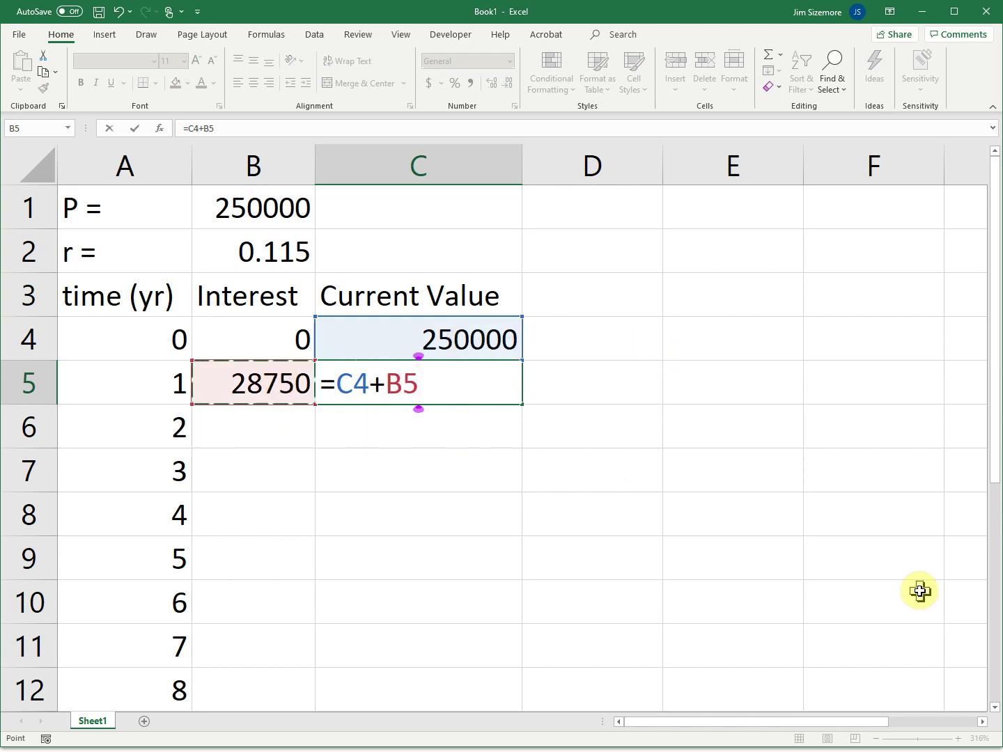
pyautogui.press('Return')
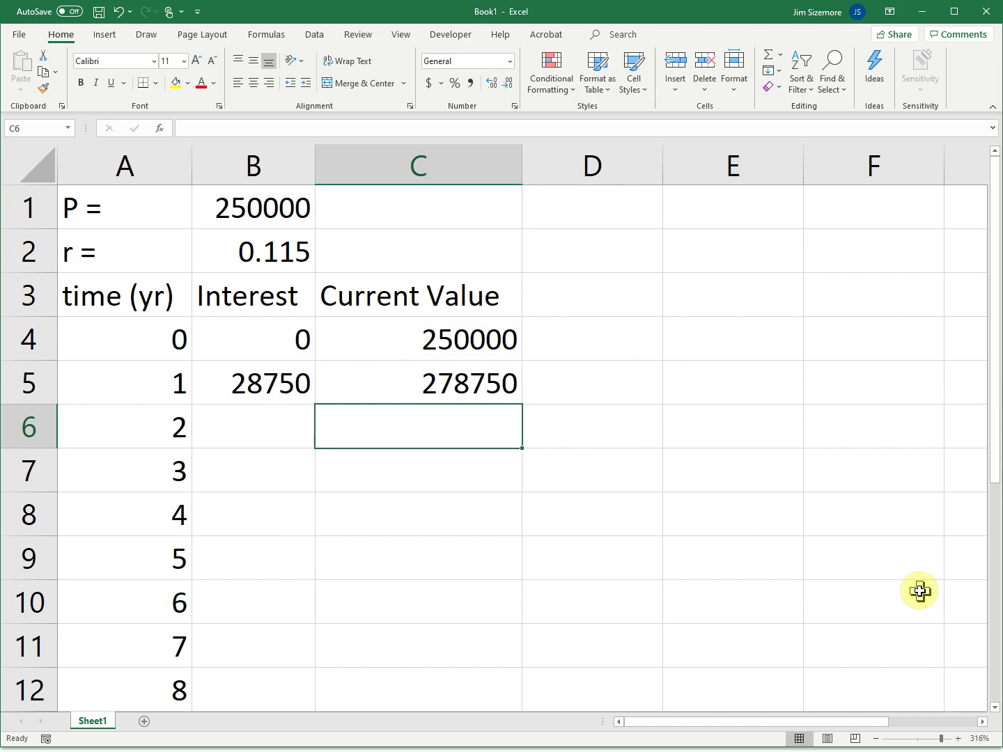
# Copy the B5:C5 formulas into B6:C14, ending at a year-10 current value of 742486.7066.
pyautogui.click(617, 298)
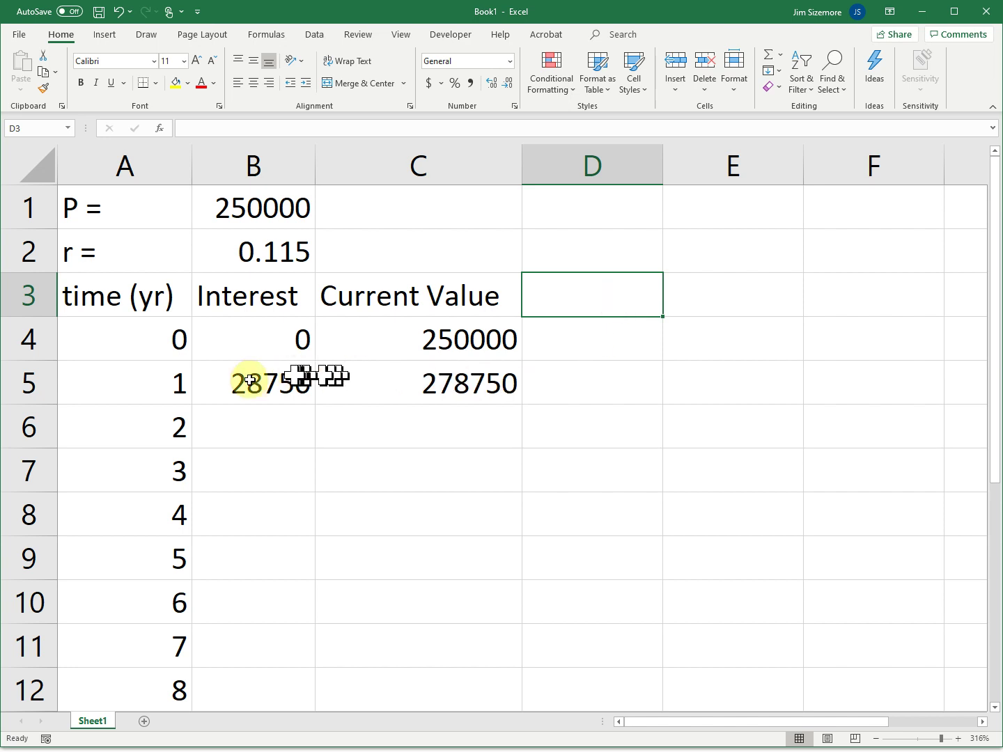
pyautogui.moveTo(282, 381); pyautogui.dragTo(418, 384)
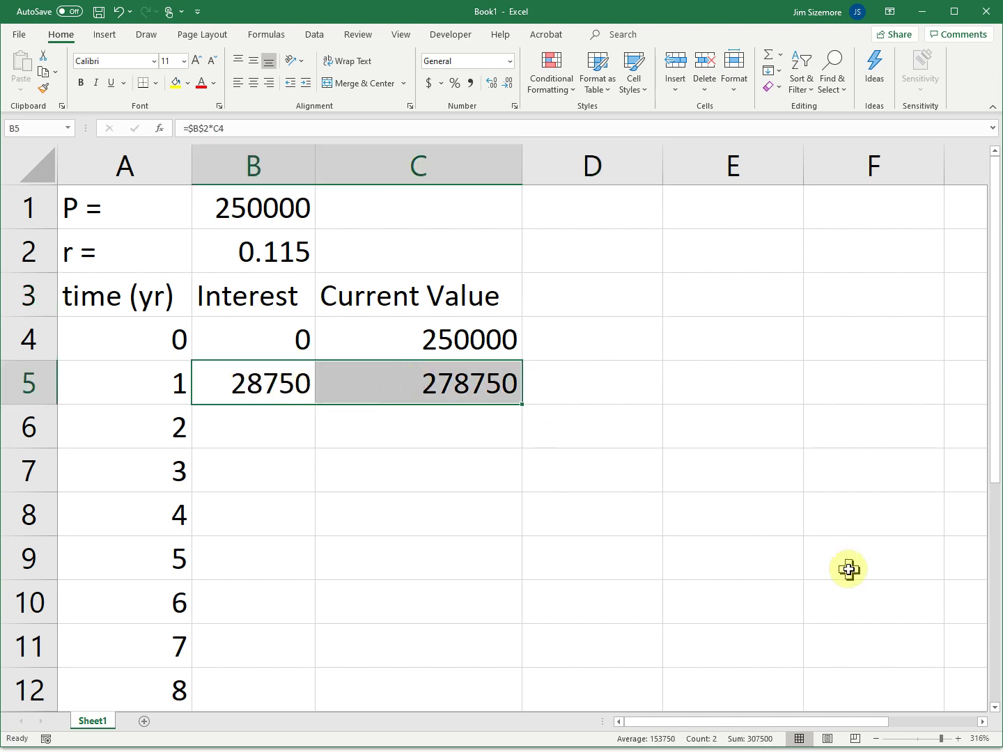
pyautogui.hotkey('ctrl', 'c')
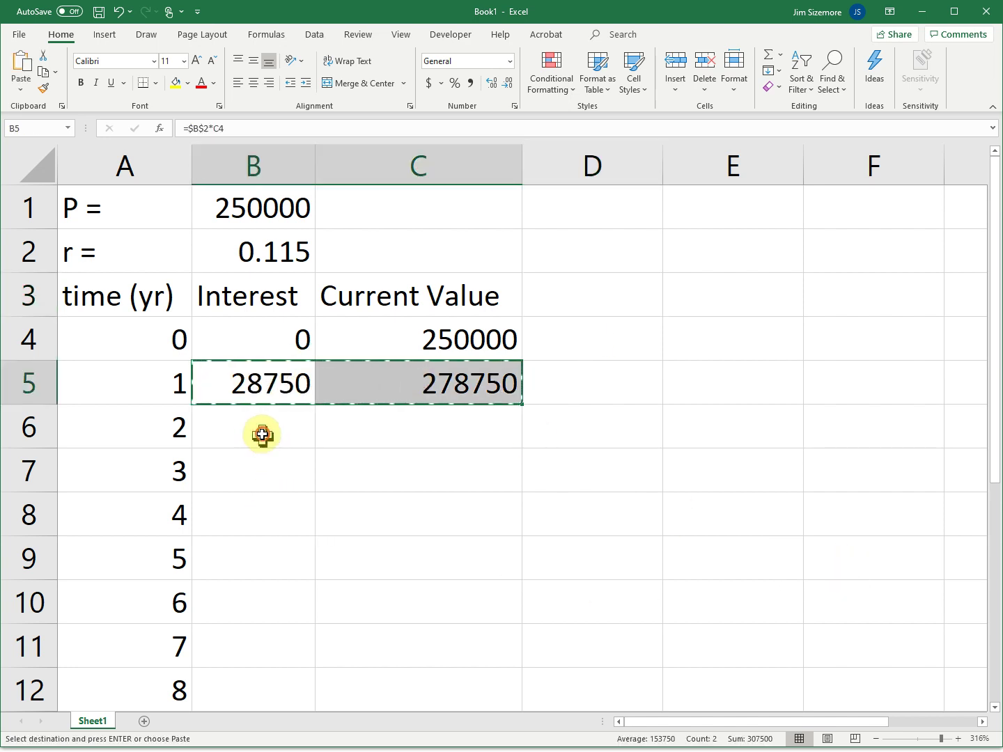
pyautogui.moveTo(264, 431); pyautogui.dragTo(310, 726)
pyautogui.moveTo(320, 669); pyautogui.dragTo(334, 625)
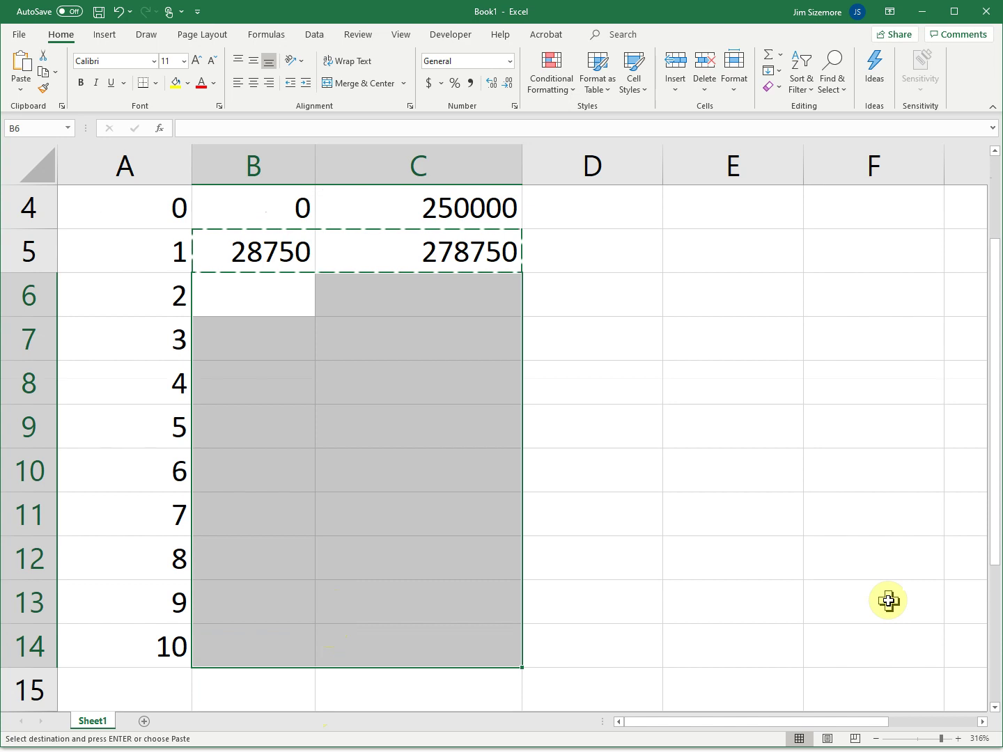
pyautogui.hotkey('ctrl', 'v')
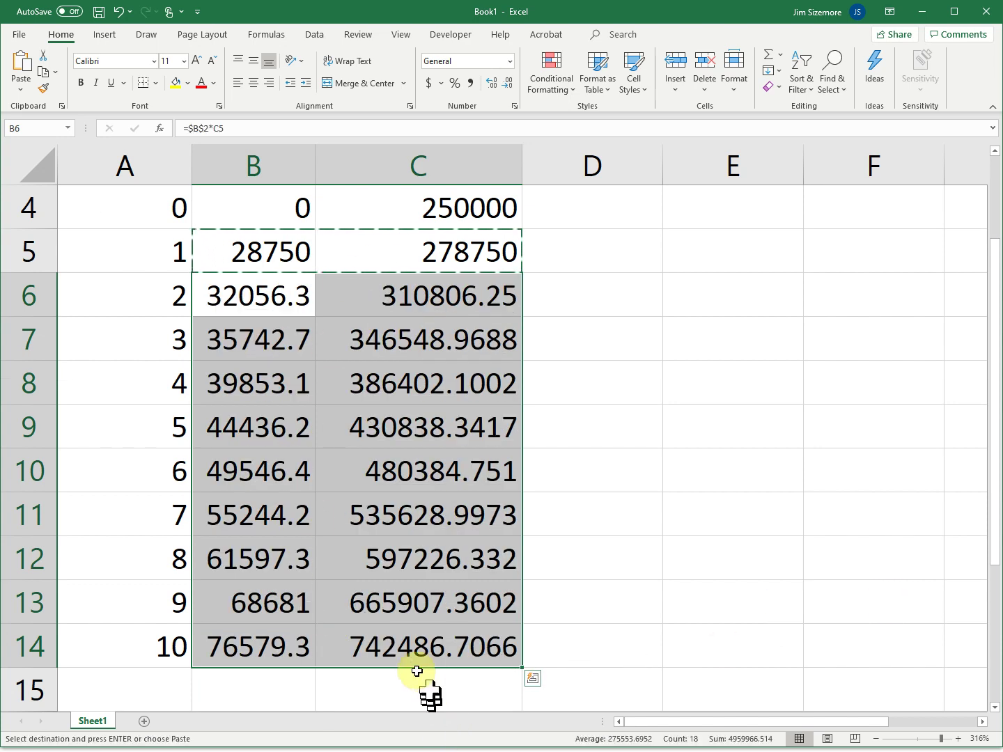
pyautogui.click(413, 645)
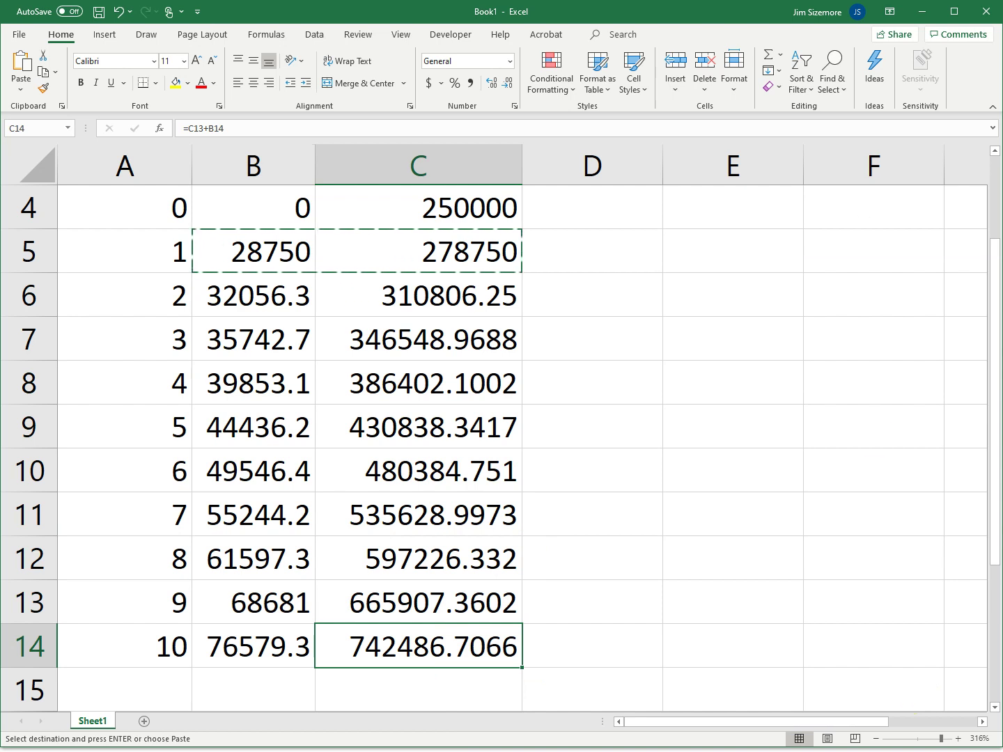
pyautogui.hotkey('alt', 'Tab')
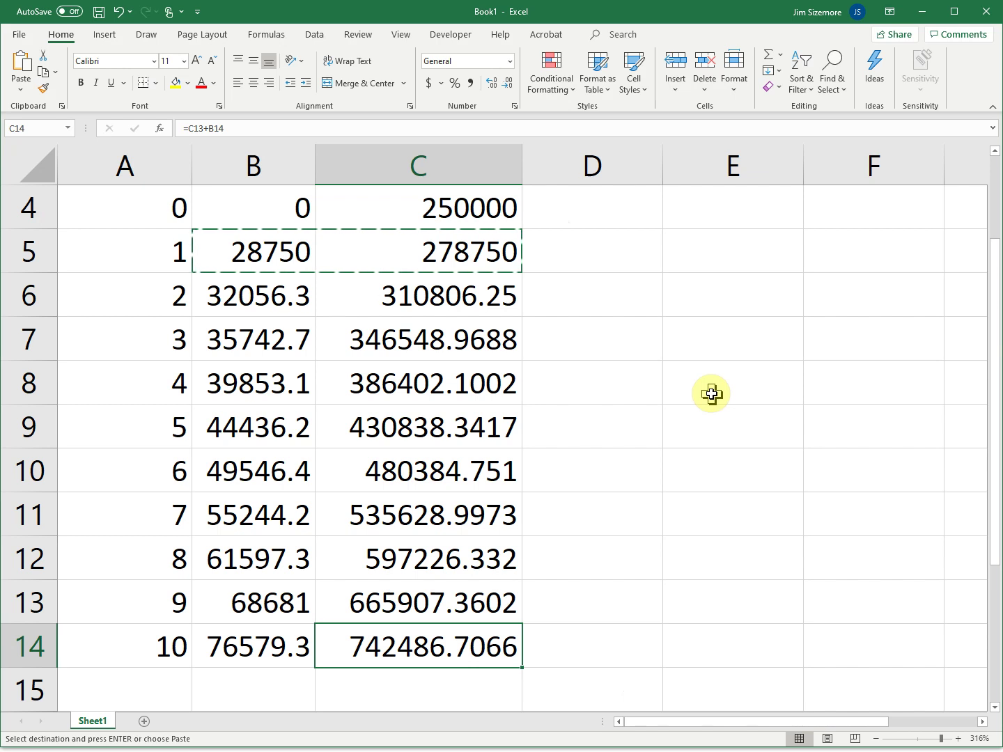
pyautogui.press('alt')
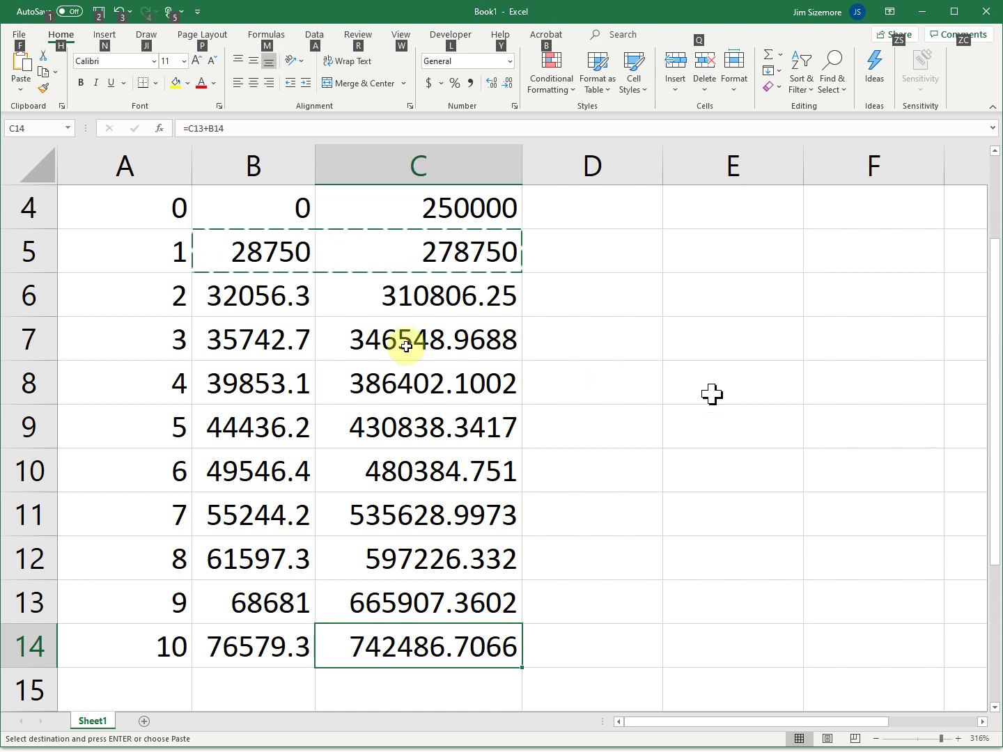
pyautogui.click(443, 305)
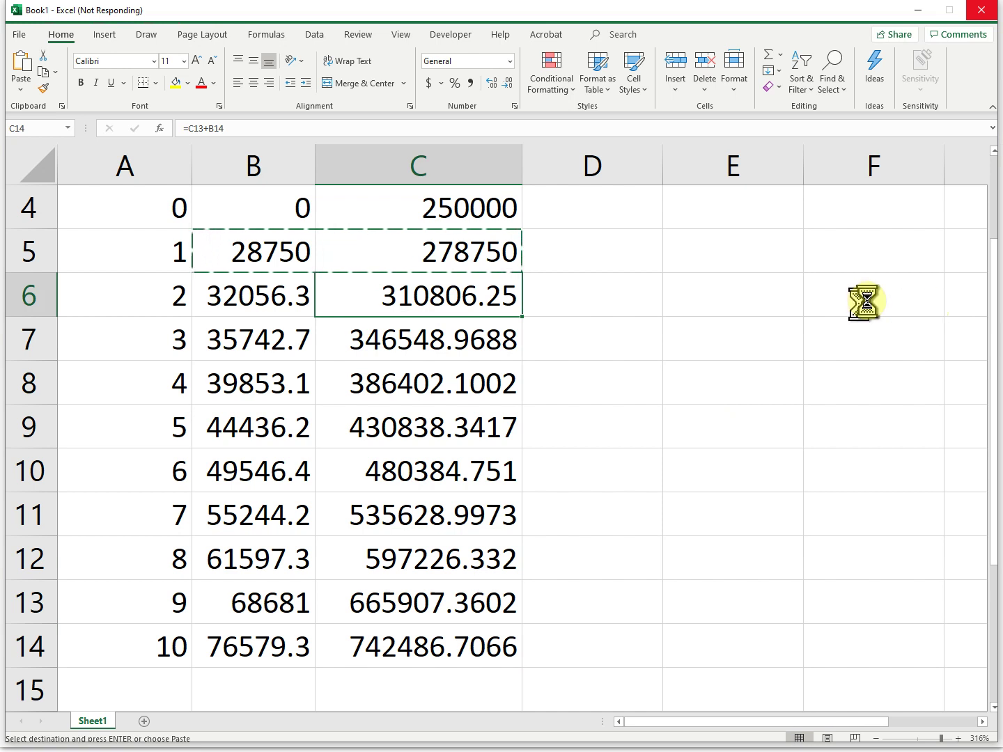
# Switch from the slide show back to the Excel workbook with the P = 10000, r = 0.08 table.
pyautogui.hotkey('alt', 'Tab')
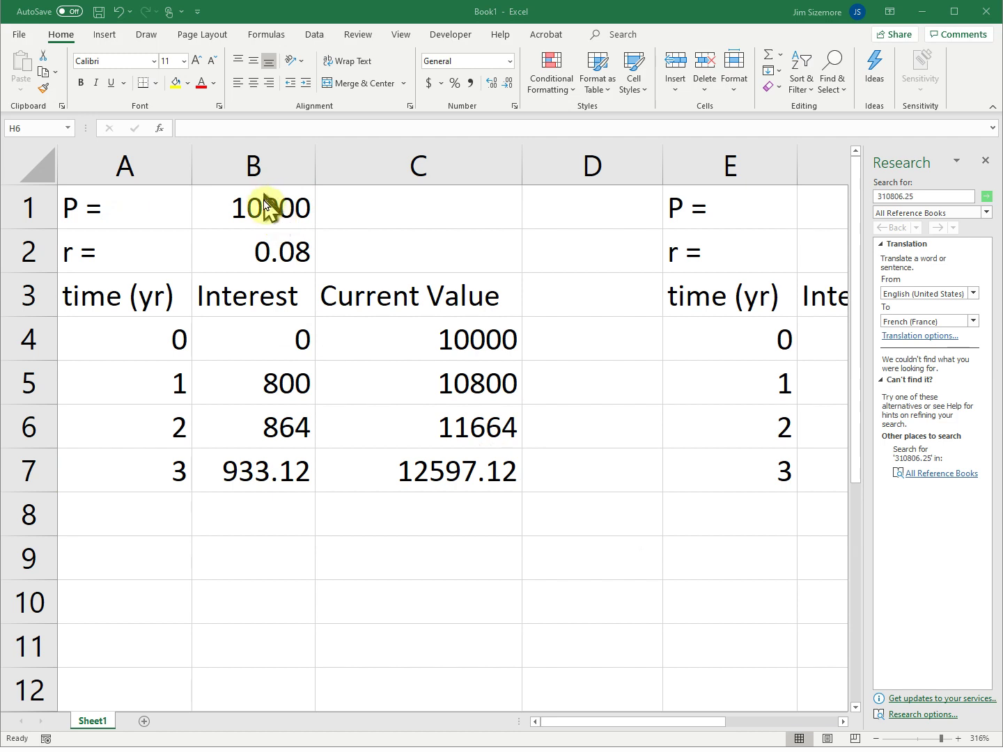
# Point out the 10000 principal, the 0.08 rate and the year 1–3 rows, then switch windows.
pyautogui.click(262, 200)
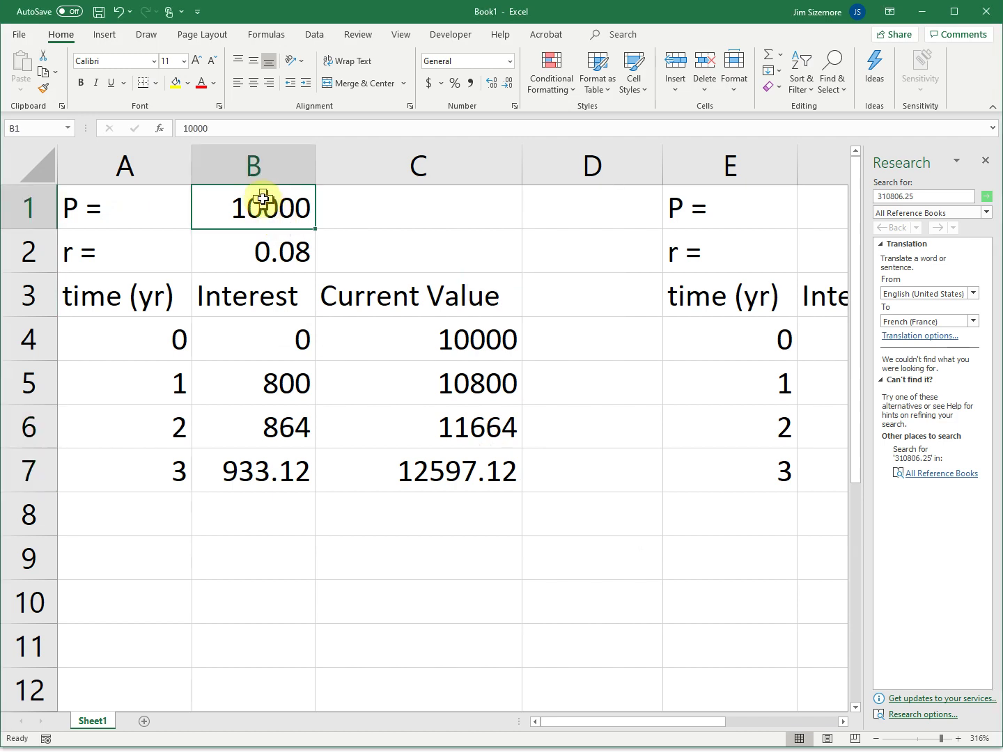
pyautogui.click(266, 251)
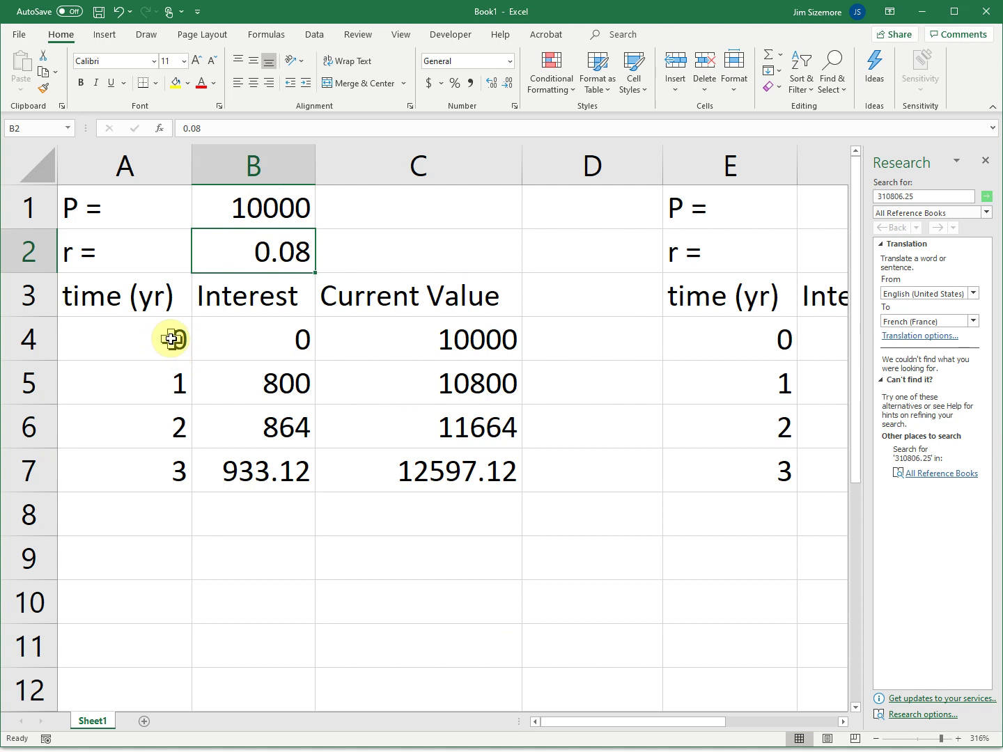
pyautogui.click(170, 386)
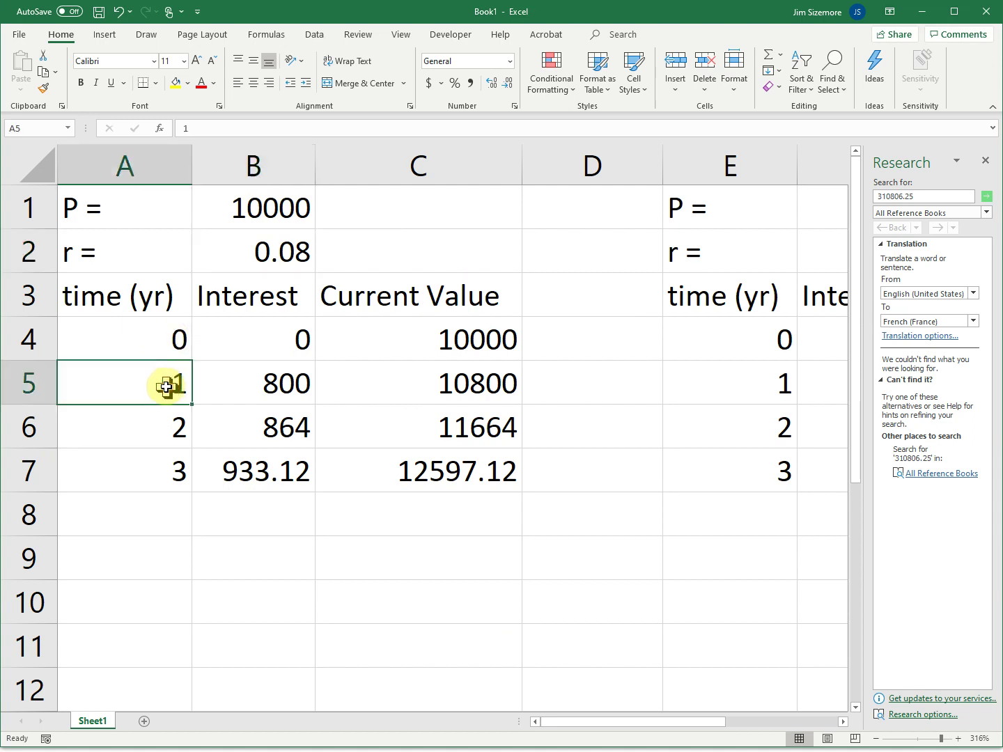
pyautogui.click(164, 436)
pyautogui.click(170, 475)
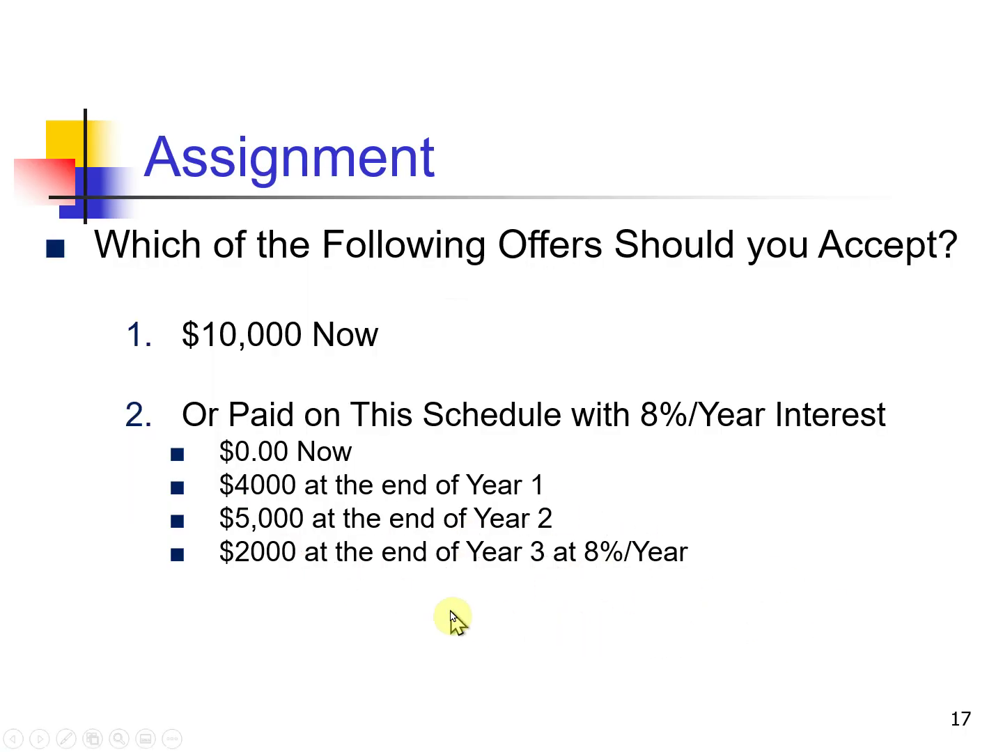
pyautogui.hotkey('alt', 'Tab')
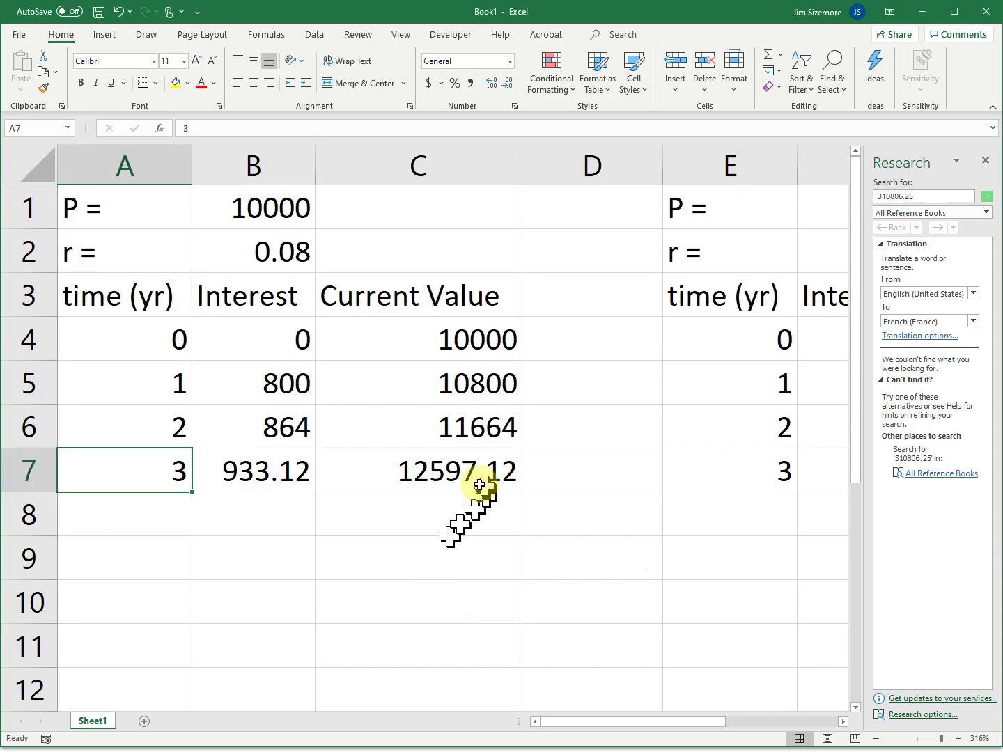
# Check the C7 formula and scroll right to the second table's Interest, Income and Current Value columns.
pyautogui.click(470, 473)
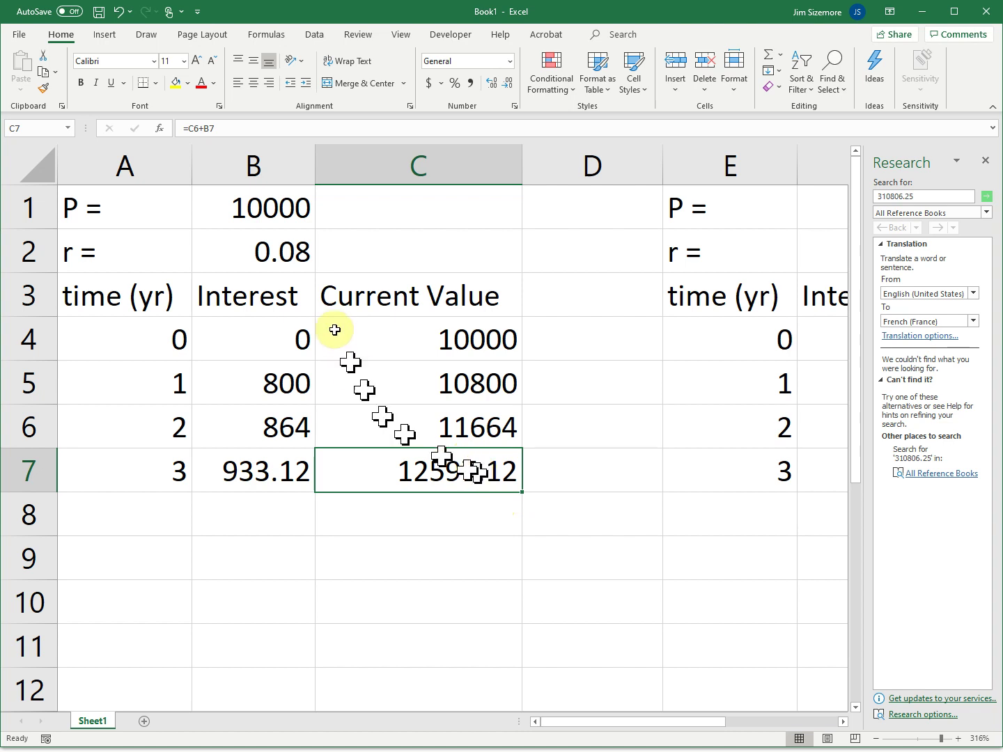
pyautogui.click(843, 722)
pyautogui.click(843, 723)
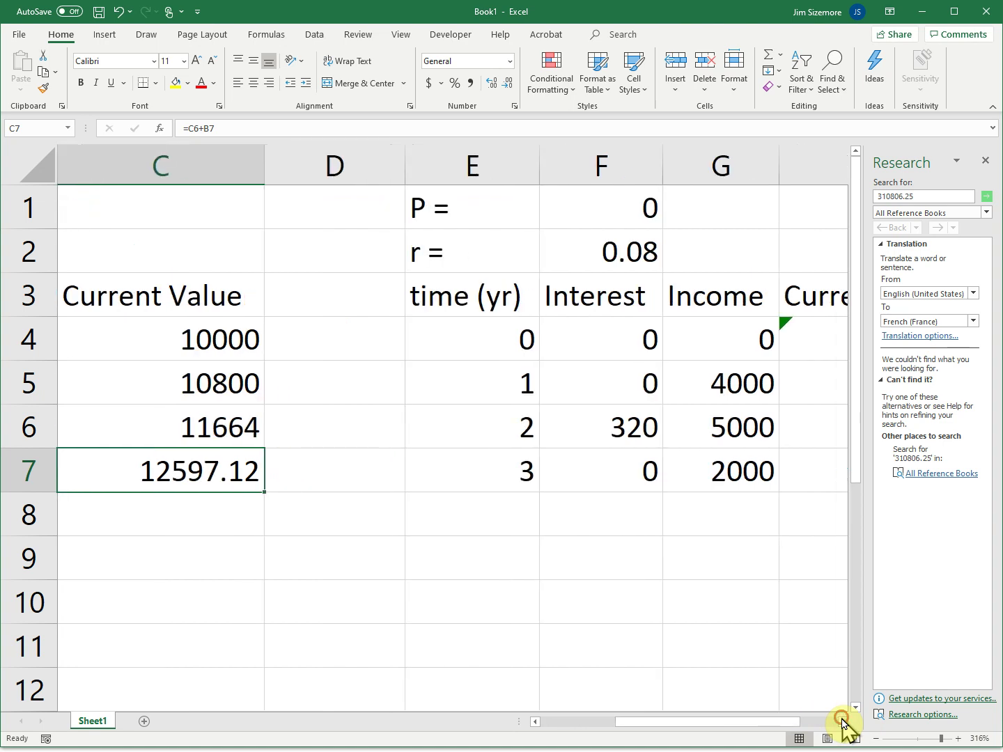
pyautogui.click(842, 722)
pyautogui.click(841, 723)
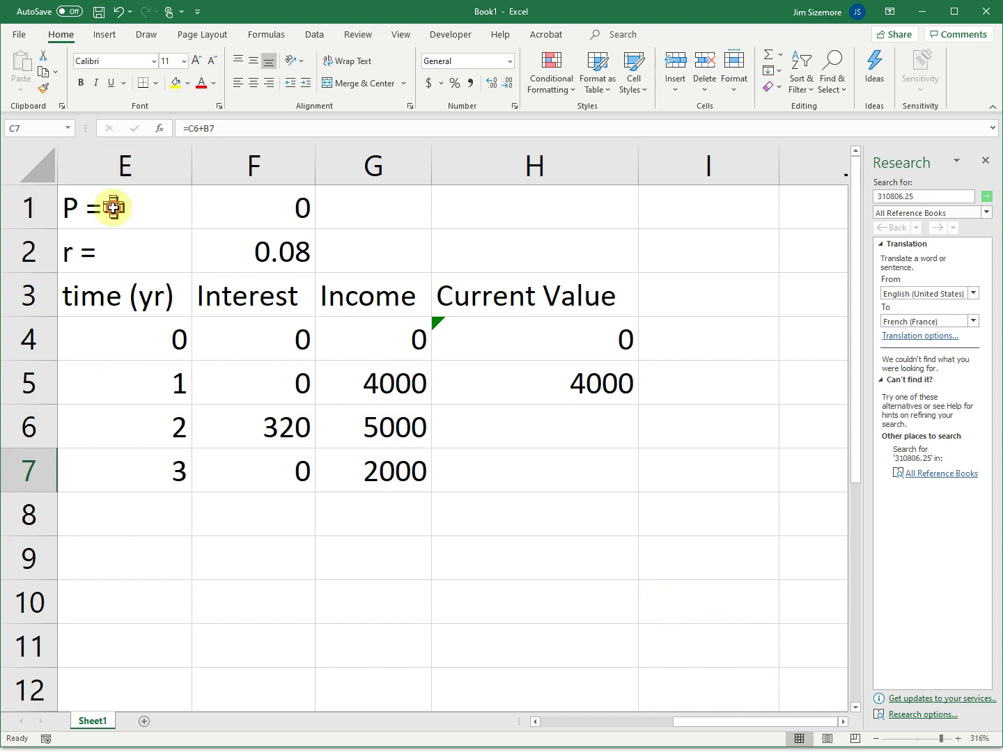
pyautogui.moveTo(116, 206); pyautogui.dragTo(248, 475)
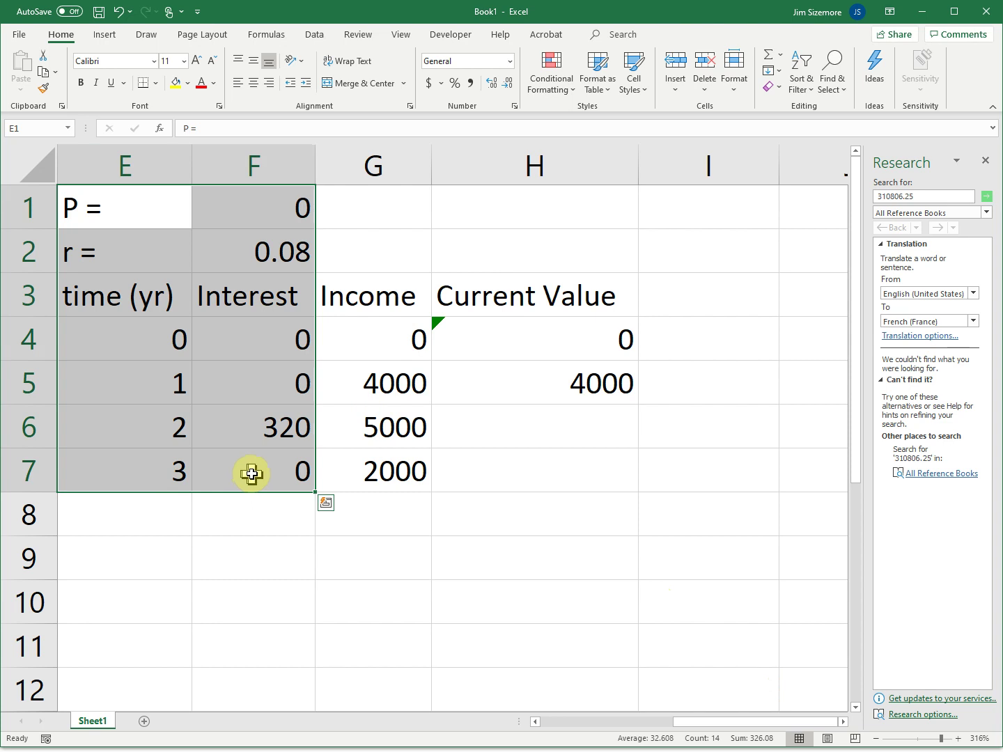
pyautogui.click(523, 332)
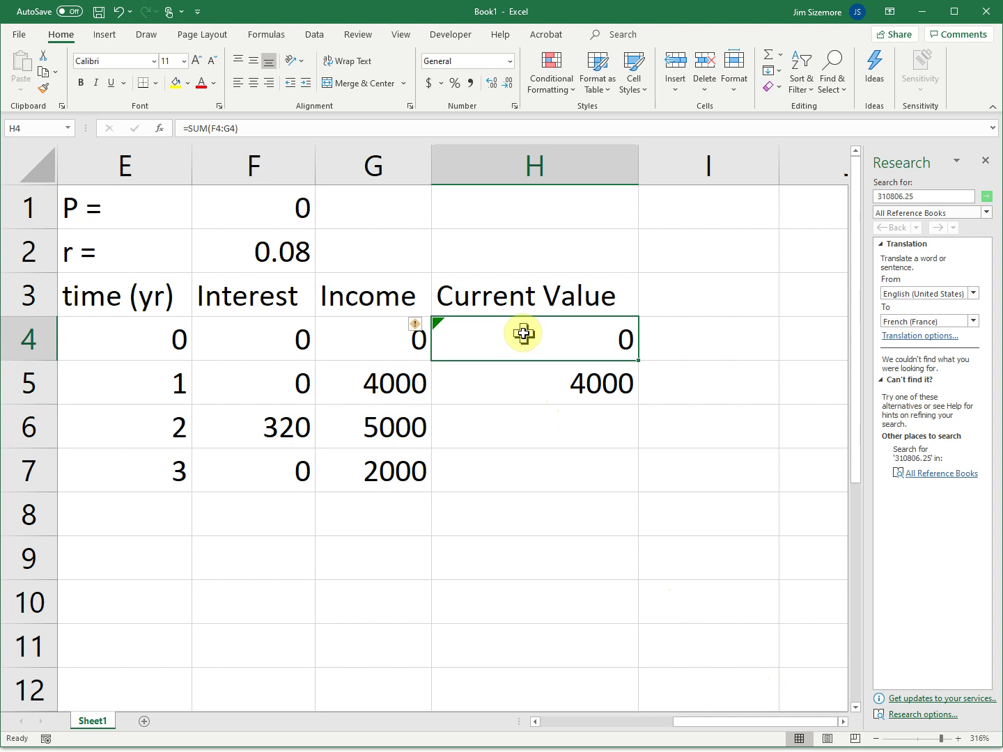
pyautogui.click(324, 128)
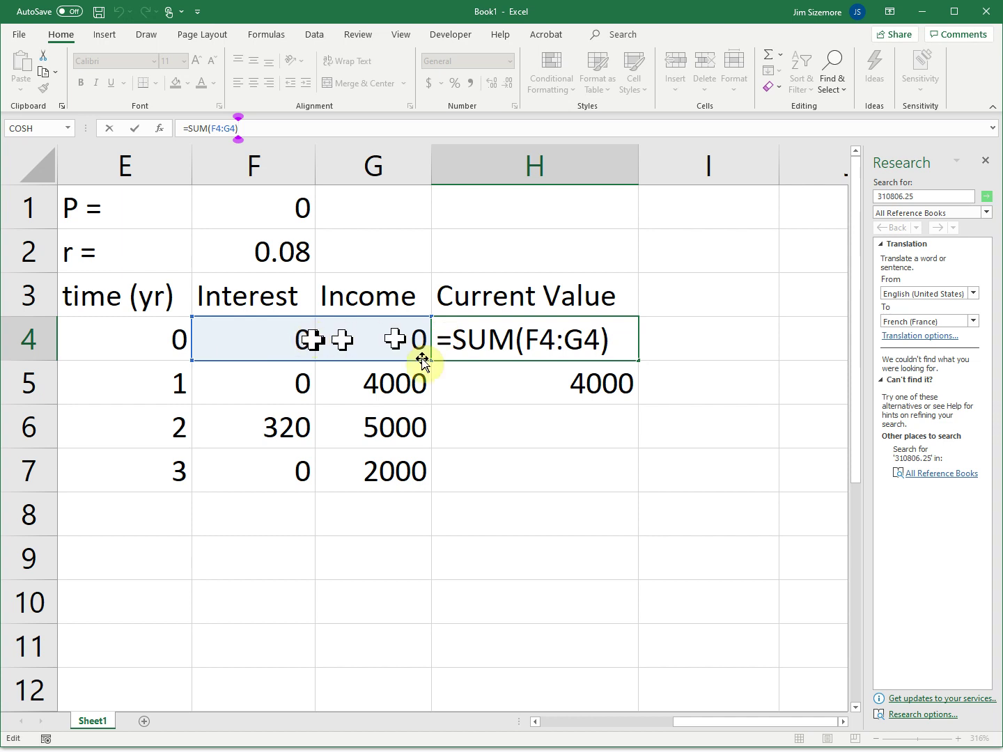
pyautogui.click(552, 381)
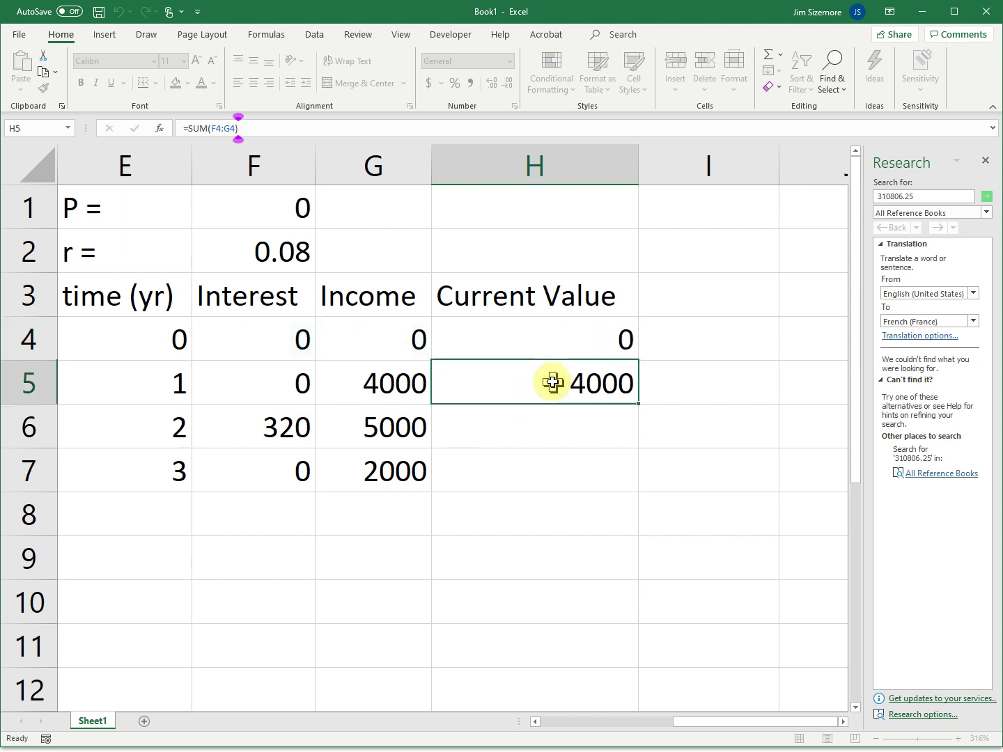
pyautogui.click(308, 132)
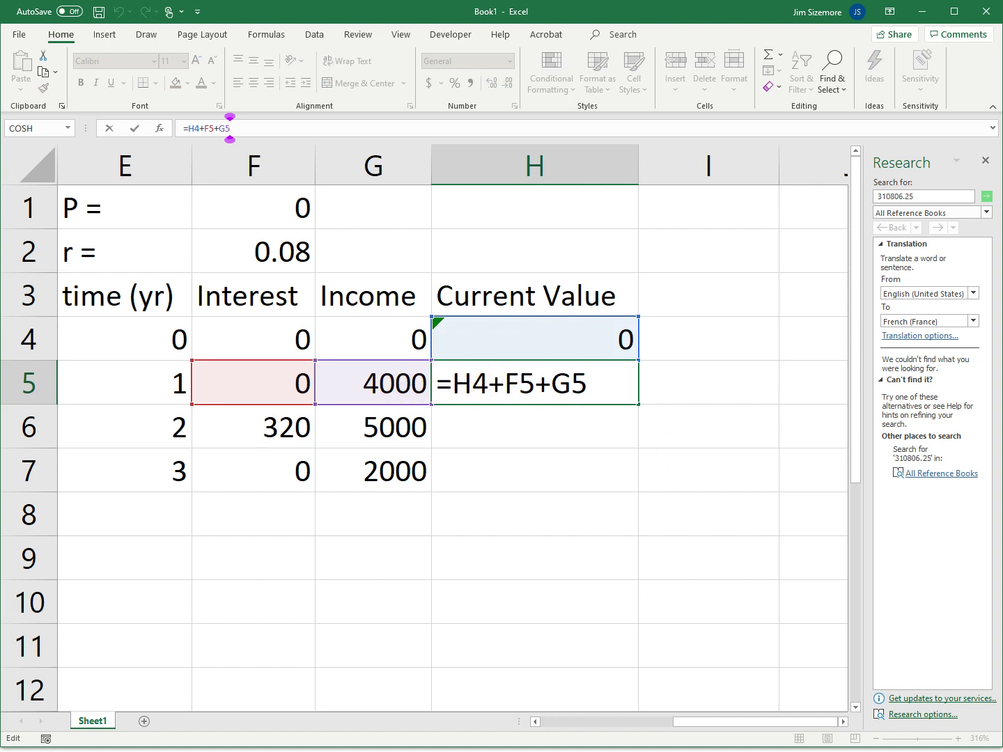
pyautogui.press('Return')
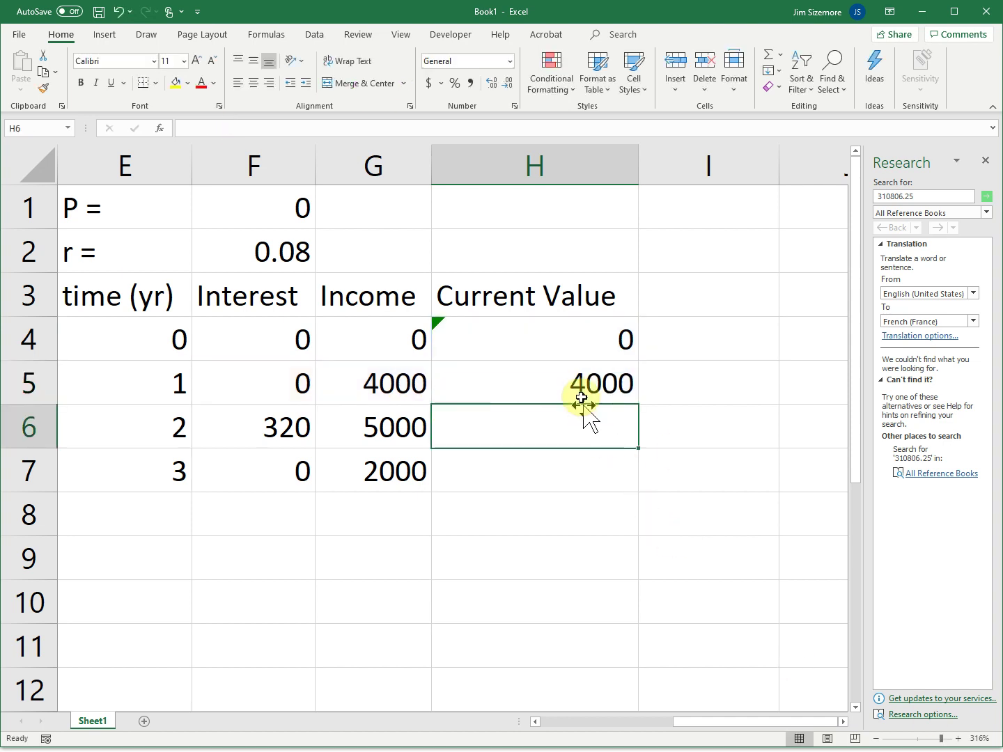
# Copy the H5 running-total formula into H6:H7, giving current values 9320 and 12065.6.
pyautogui.click(589, 396)
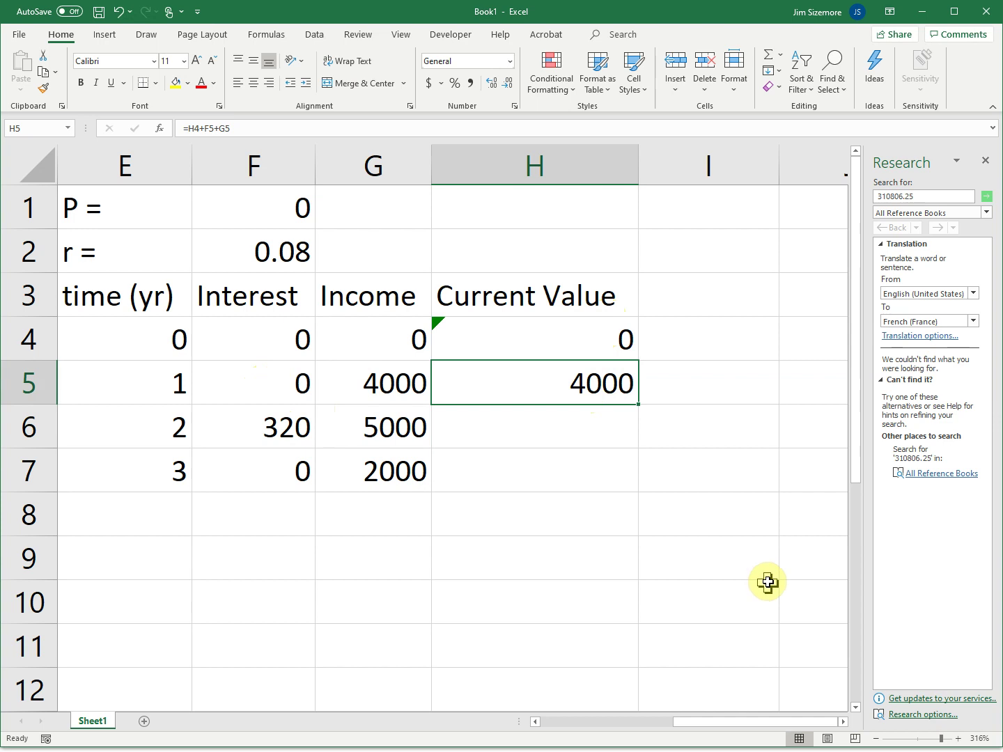
pyautogui.hotkey('ctrl', 'c')
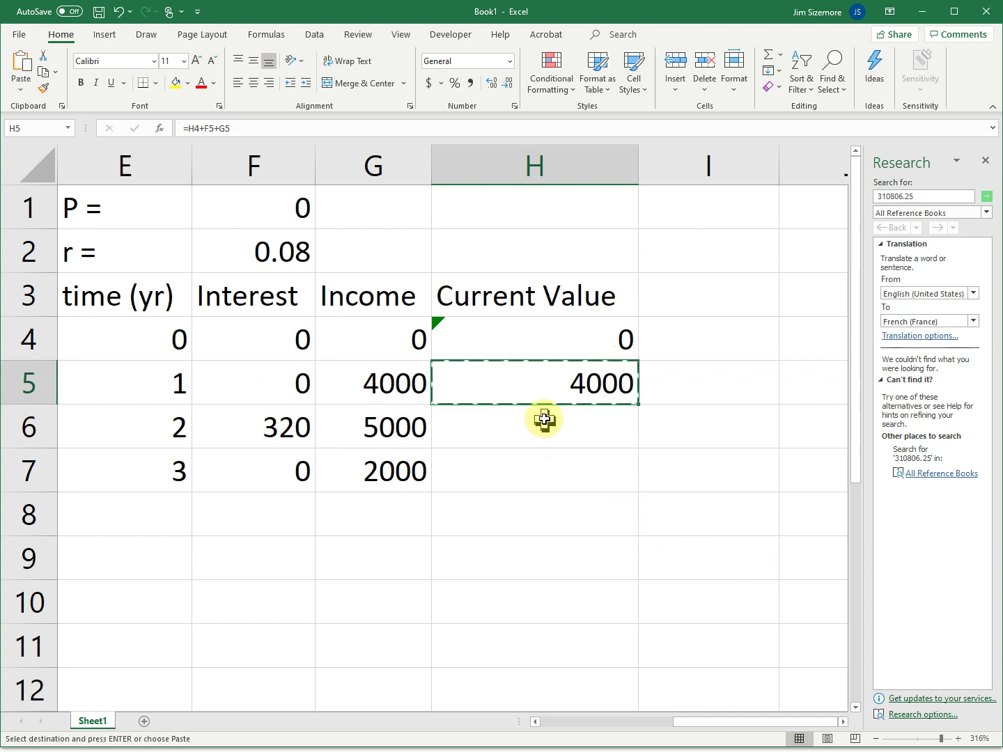
pyautogui.moveTo(543, 419); pyautogui.dragTo(555, 473)
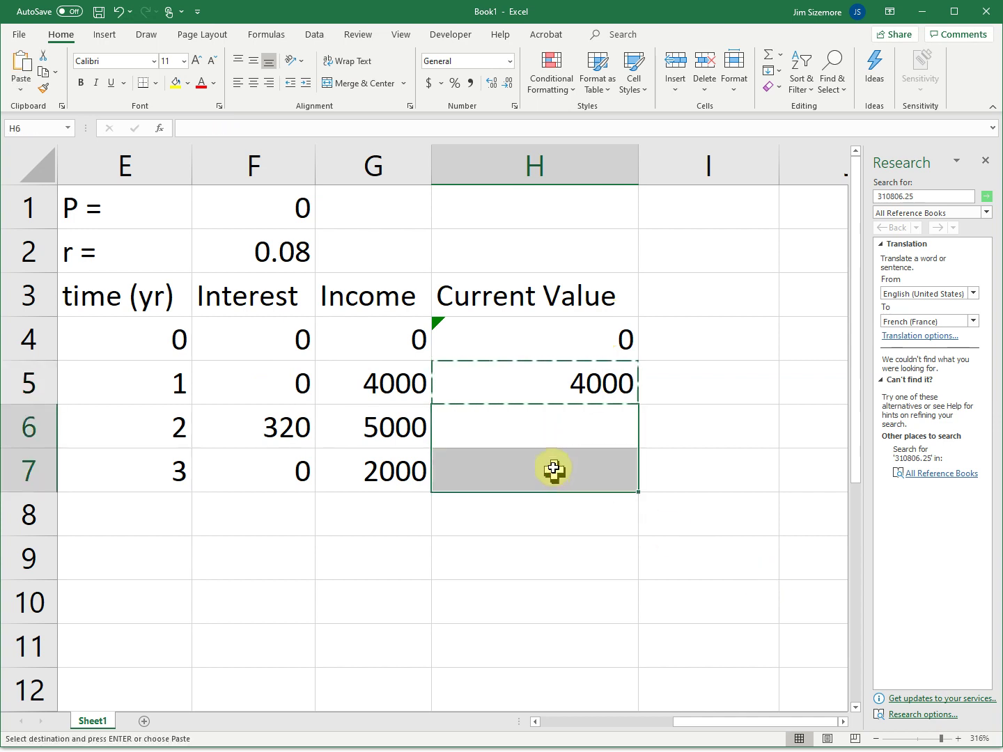
pyautogui.hotkey('ctrl', 'v')
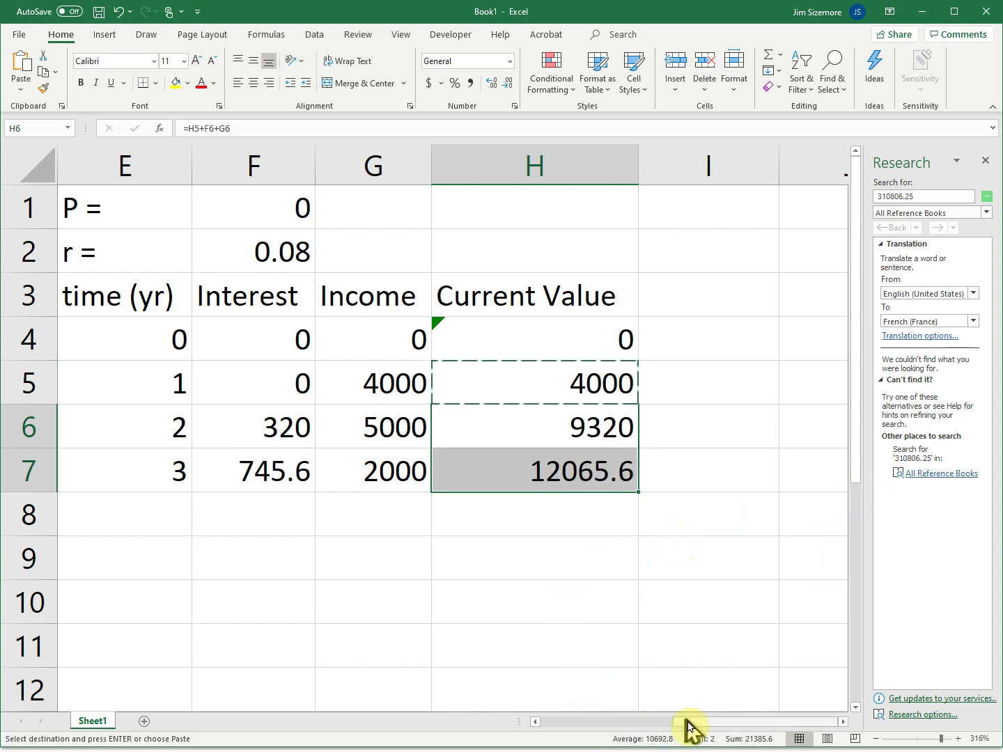
pyautogui.moveTo(694, 731); pyautogui.dragTo(557, 728)
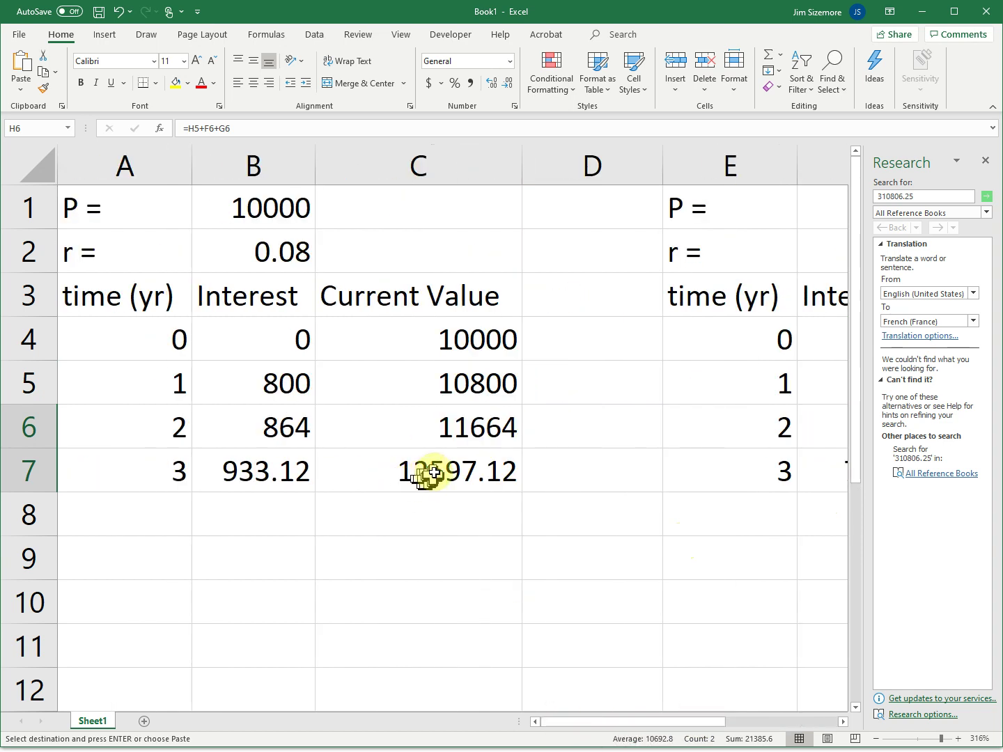
pyautogui.click(426, 476)
pyautogui.click(287, 209)
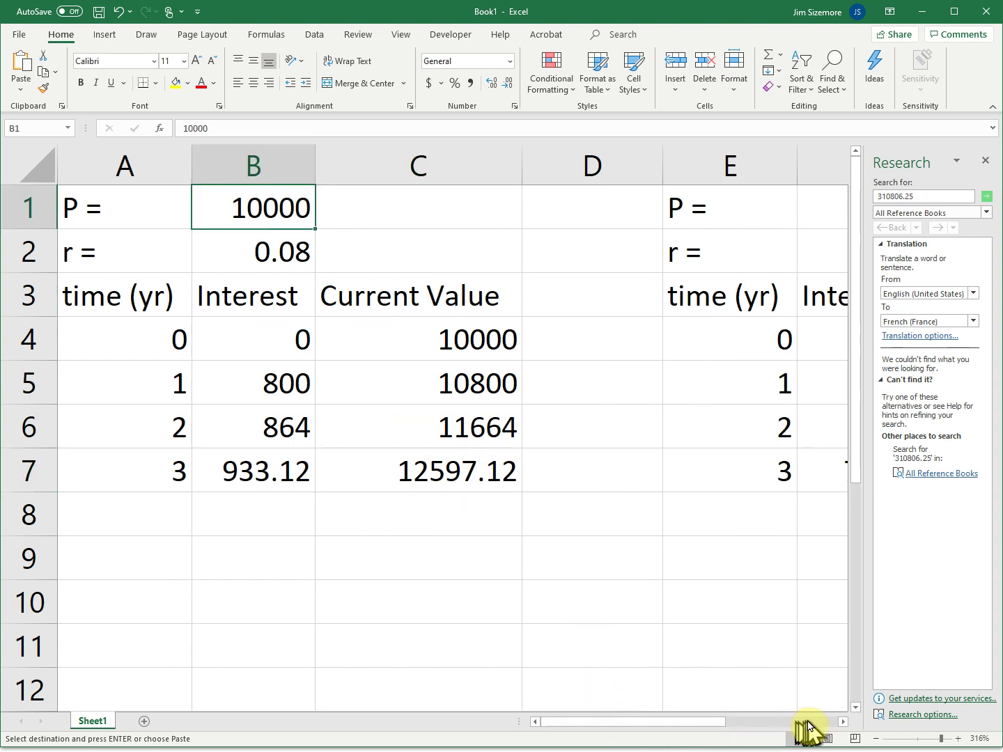
pyautogui.moveTo(708, 724); pyautogui.dragTo(846, 724)
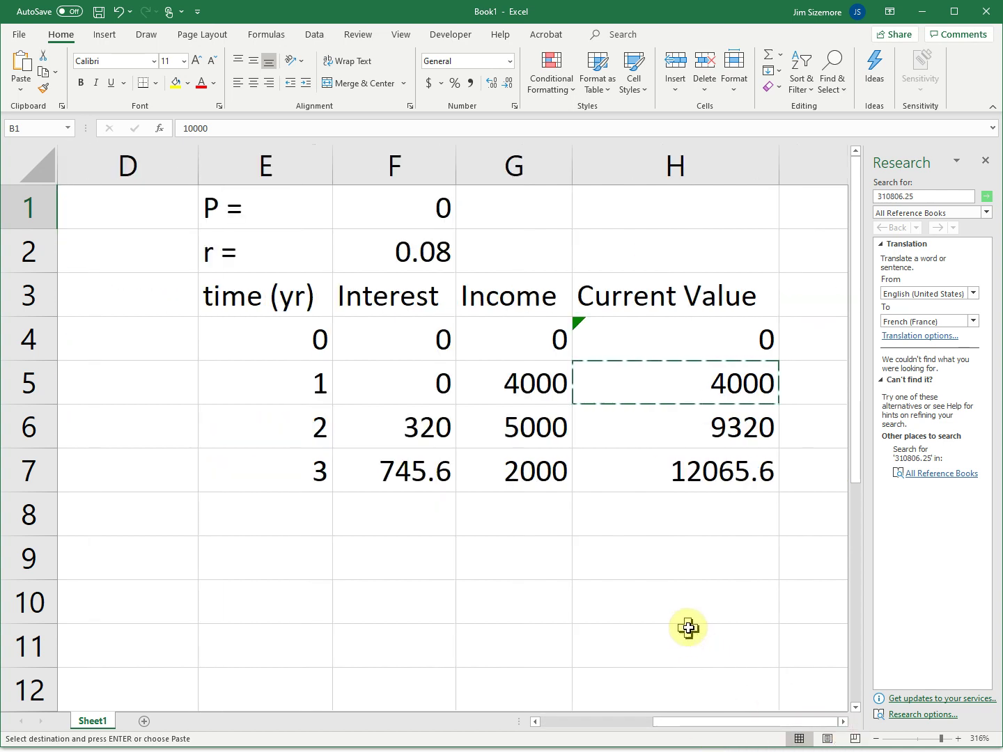
# Switch to PowerPoint and go back to the Engineering Economics Lease vs. Purchase title slide.
pyautogui.hotkey('alt', 'Tab')
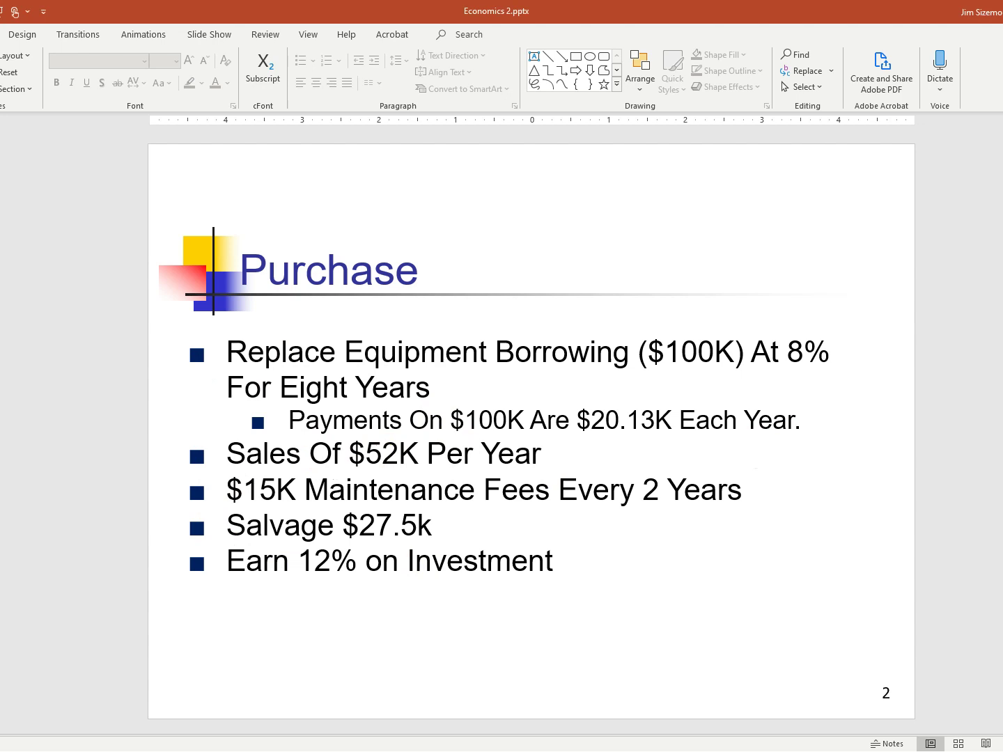
pyautogui.press('pageup')
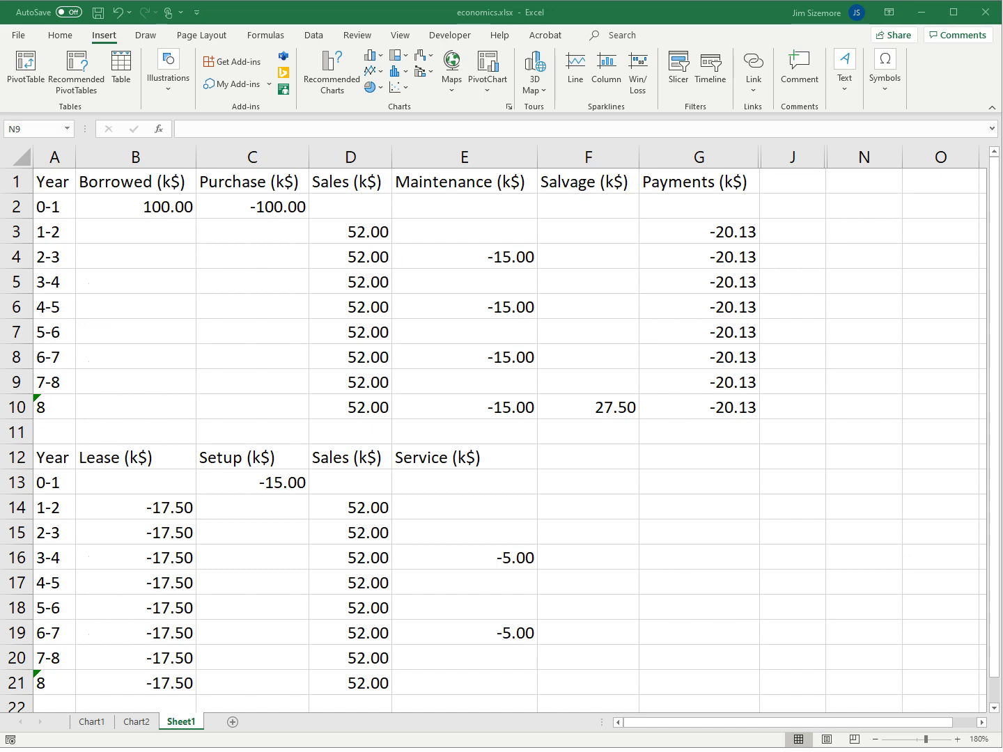
# Point out the purchase table's 100 loan, -100 cost, and Sales, Maintenance, Salvage and Payments columns.
pyautogui.click(48, 206)
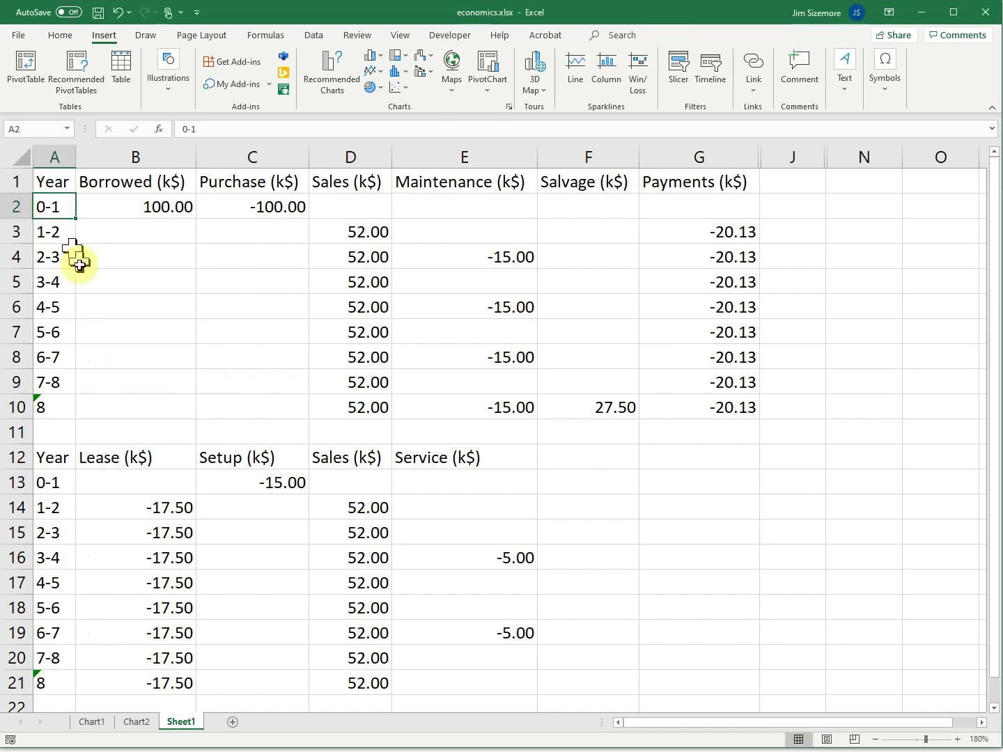
pyautogui.click(153, 204)
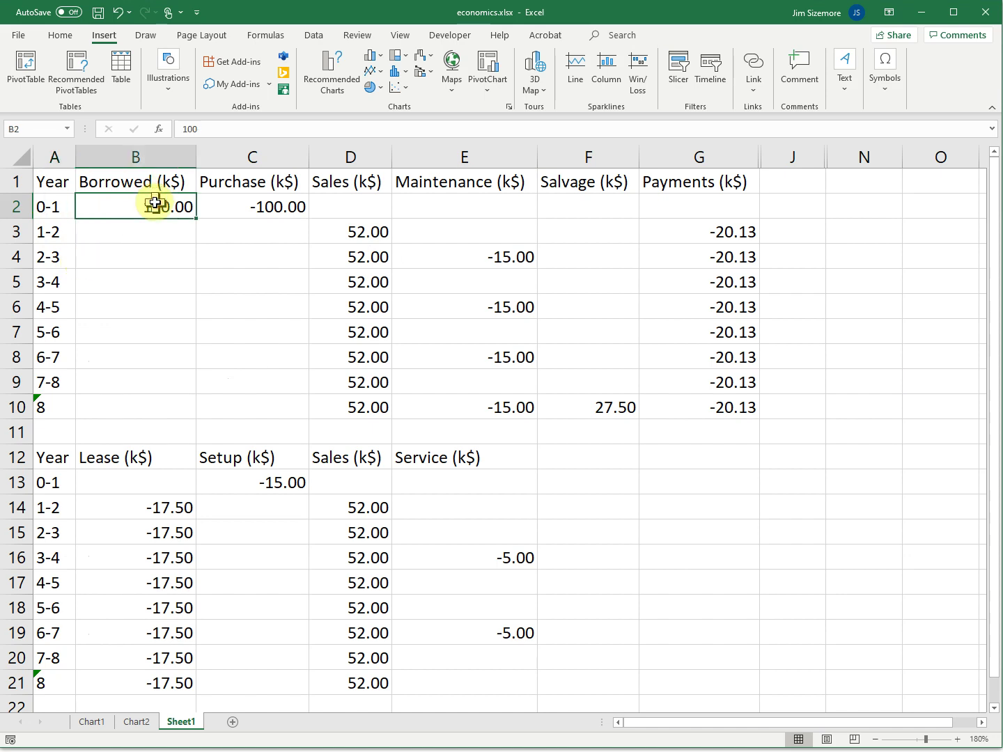
pyautogui.click(256, 205)
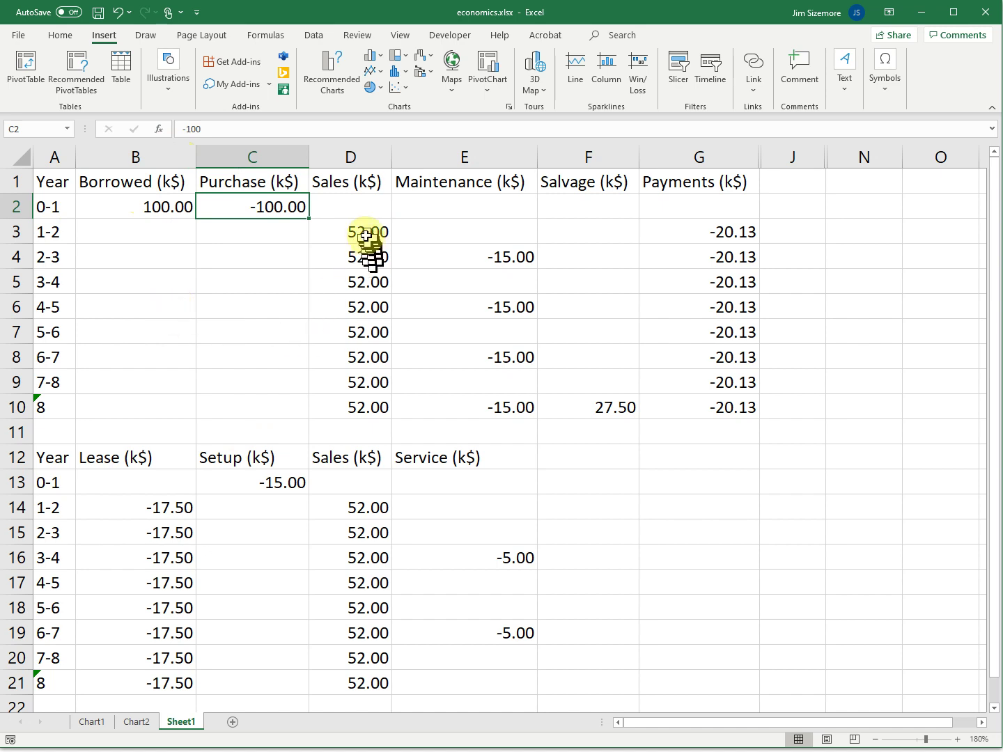
pyautogui.moveTo(362, 232); pyautogui.dragTo(358, 407)
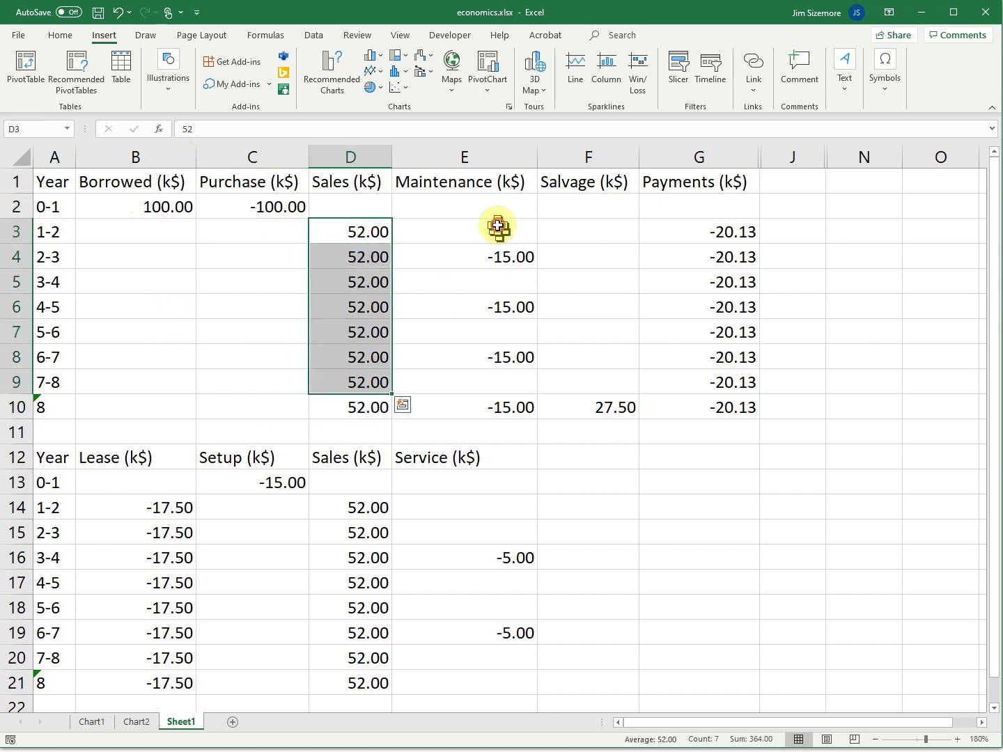
pyautogui.moveTo(497, 224); pyautogui.dragTo(492, 409)
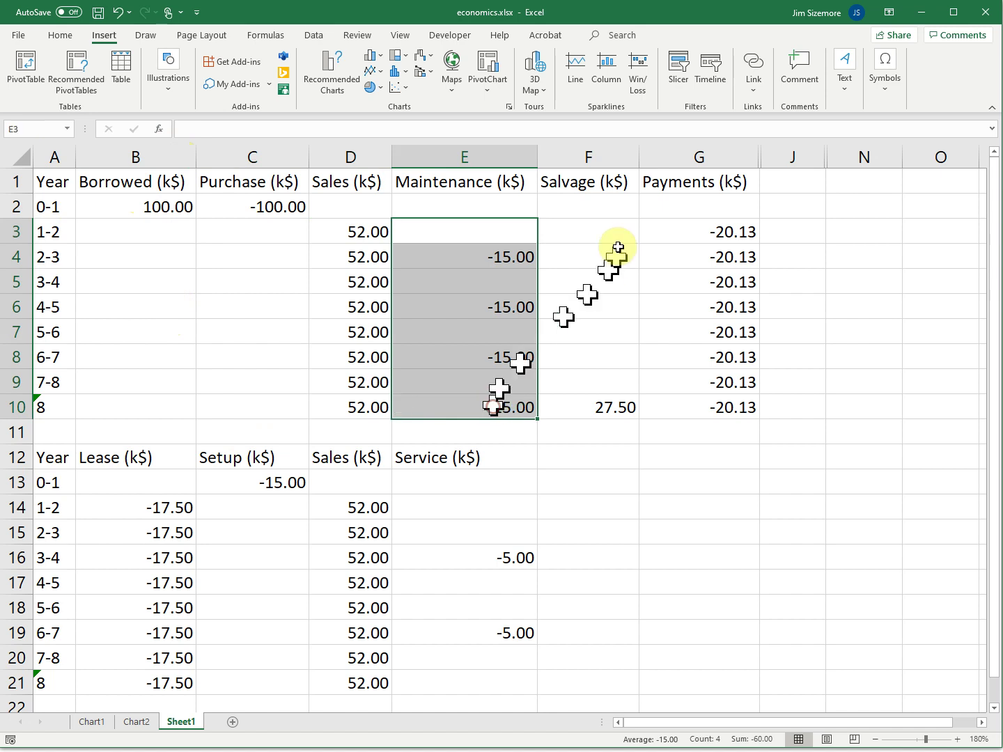
pyautogui.moveTo(595, 202); pyautogui.dragTo(600, 400)
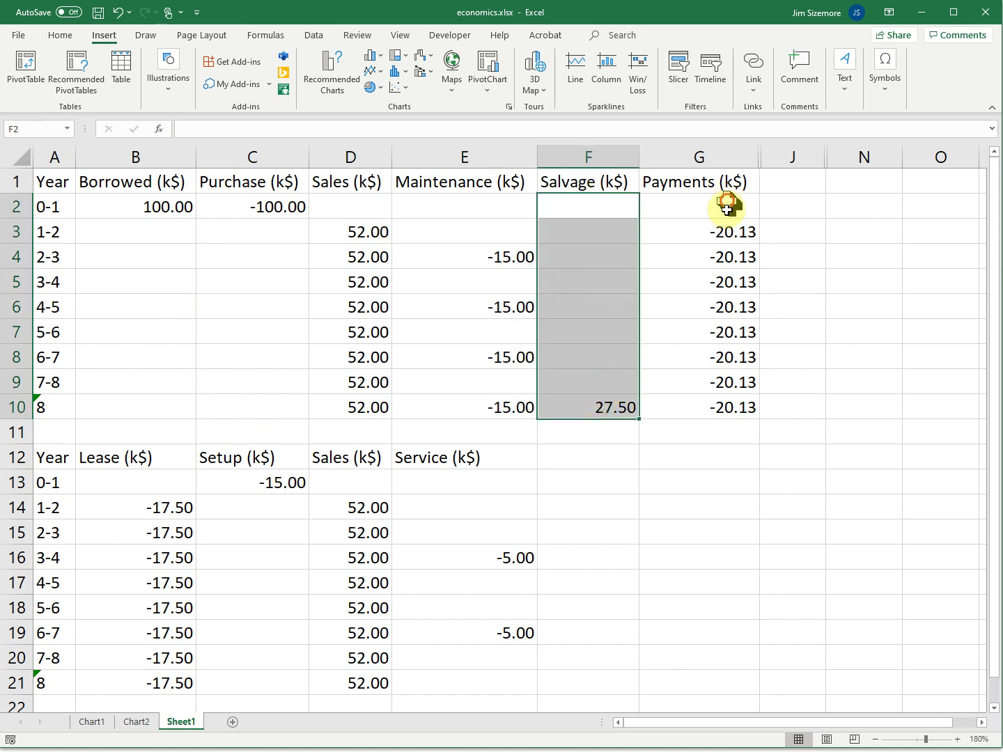
pyautogui.moveTo(733, 209); pyautogui.dragTo(745, 405)
pyautogui.click(266, 207)
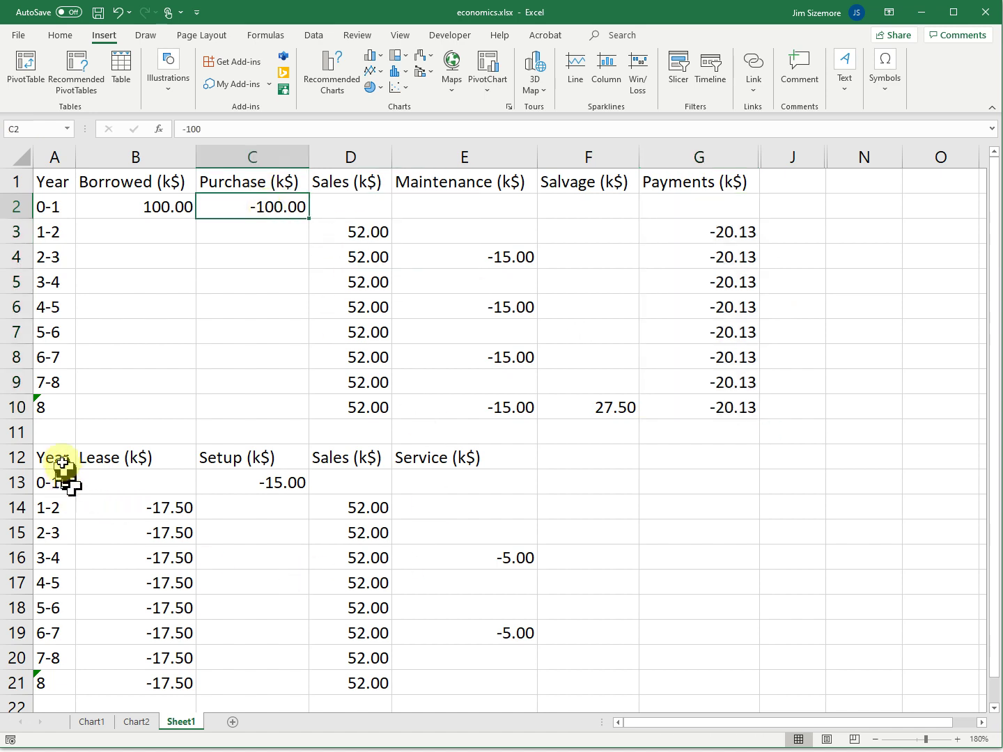
# Point out the lease table's -15 setup cost, yearly sales and -5.00 service charges in years 3-4 and 6-7.
pyautogui.moveTo(59, 460); pyautogui.dragTo(153, 687)
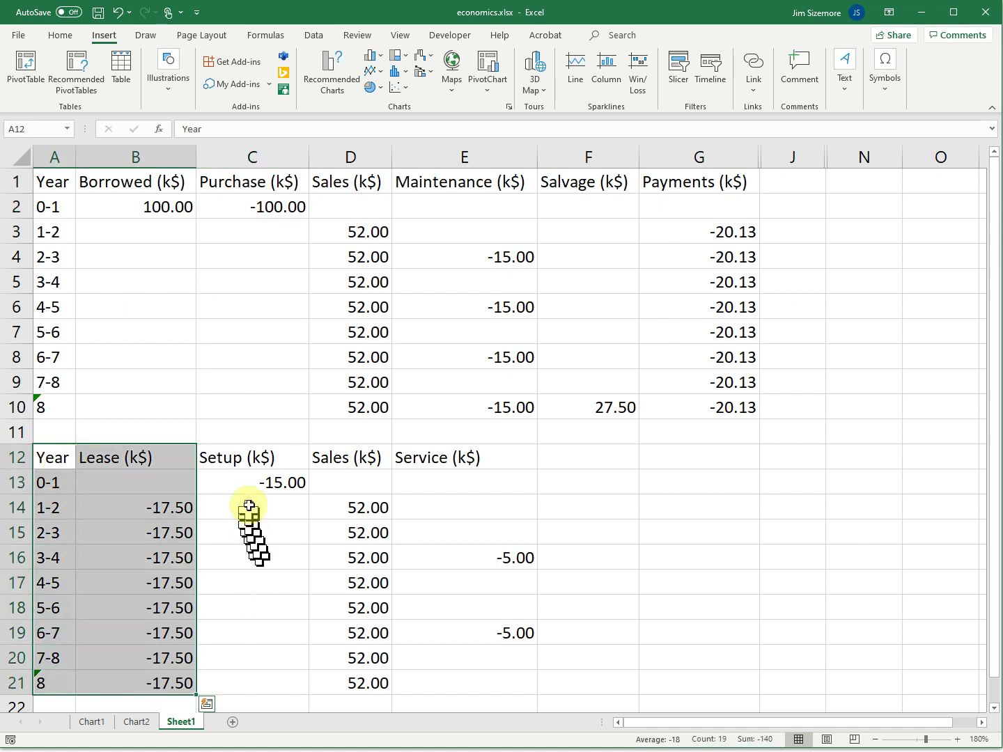
pyautogui.click(271, 481)
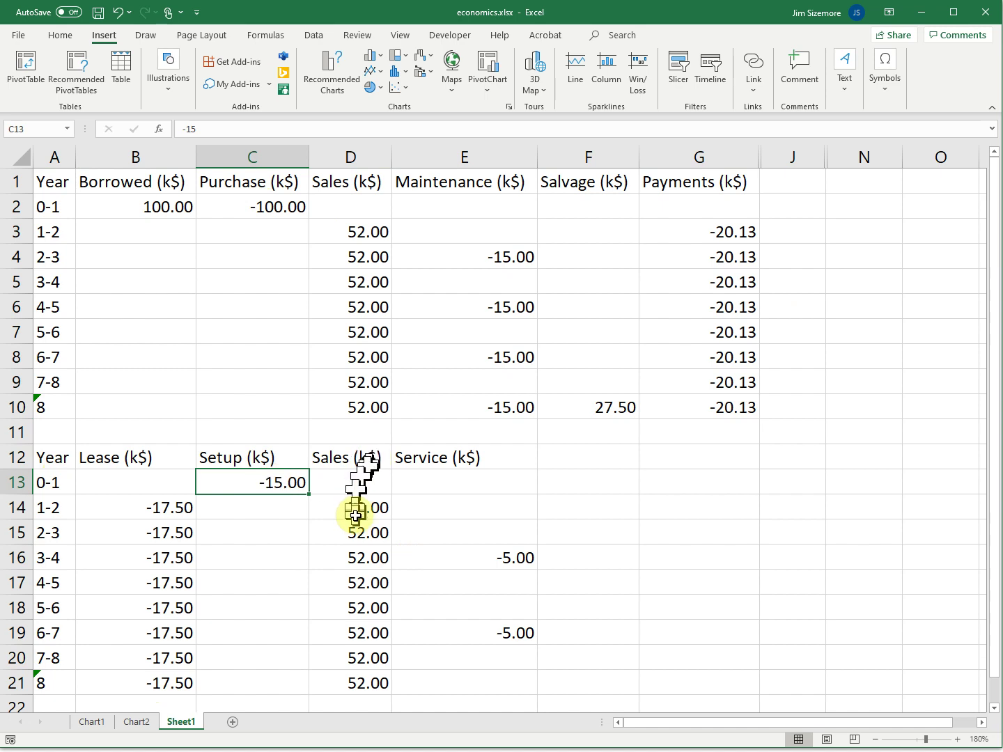
pyautogui.moveTo(358, 508); pyautogui.dragTo(355, 680)
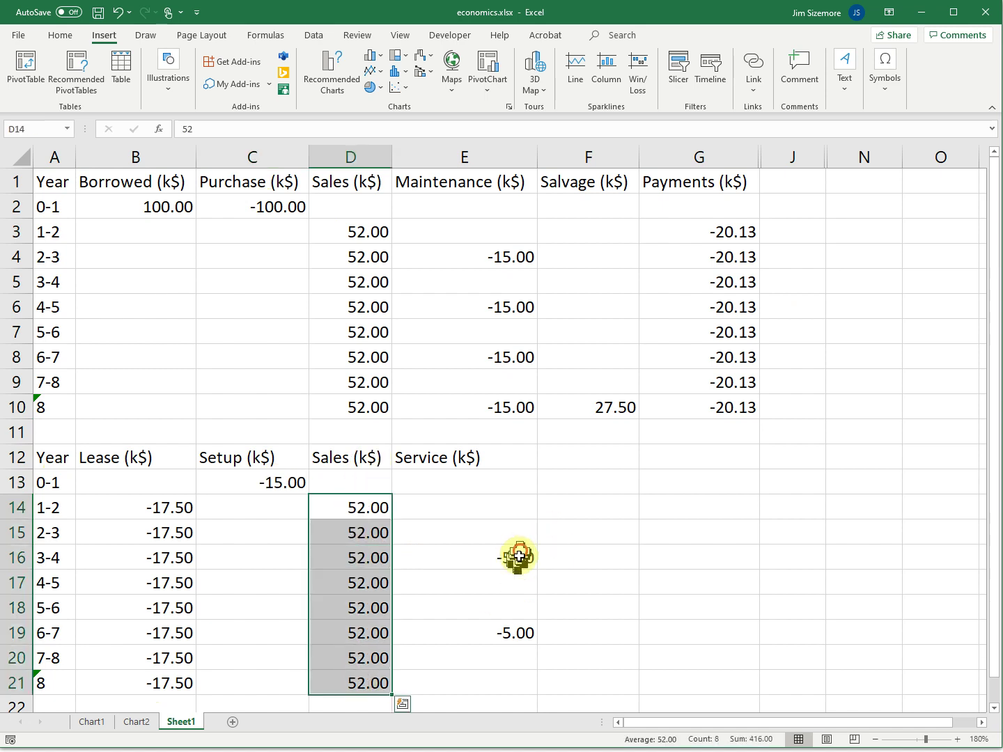
pyautogui.moveTo(519, 557); pyautogui.dragTo(517, 633)
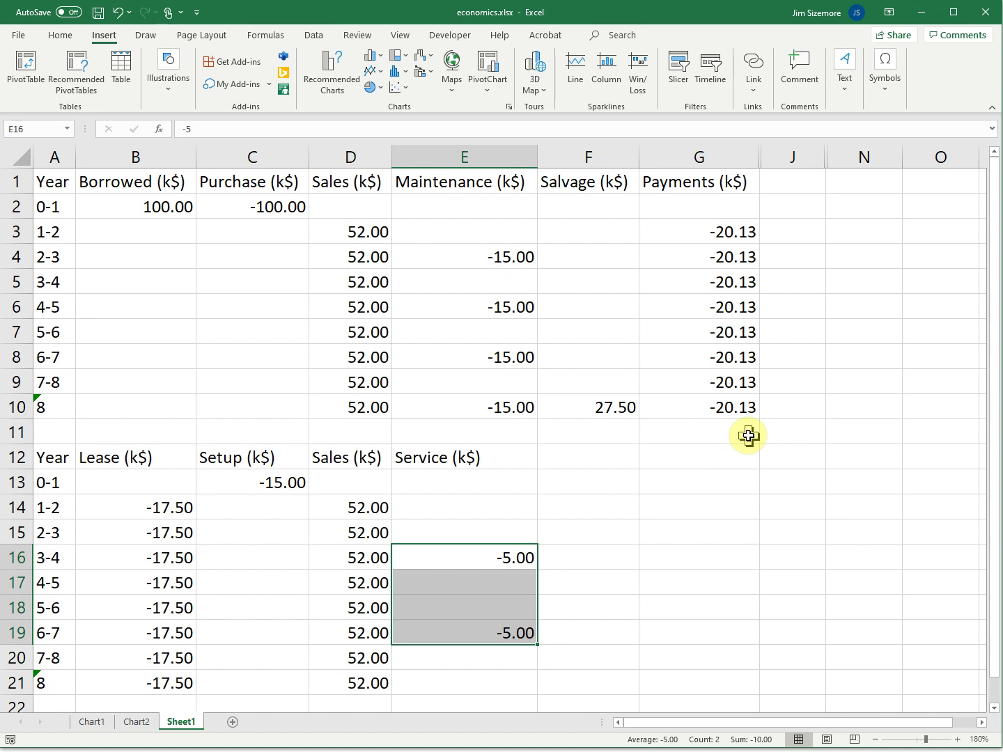
pyautogui.hotkey('alt', 'Tab')
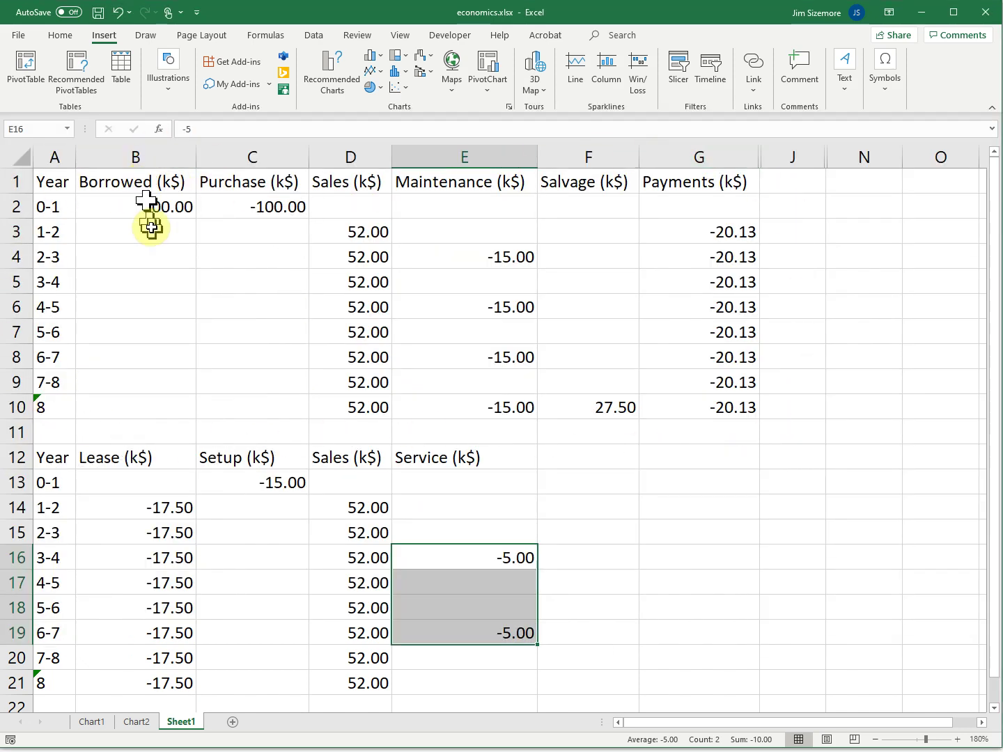
pyautogui.click(146, 206)
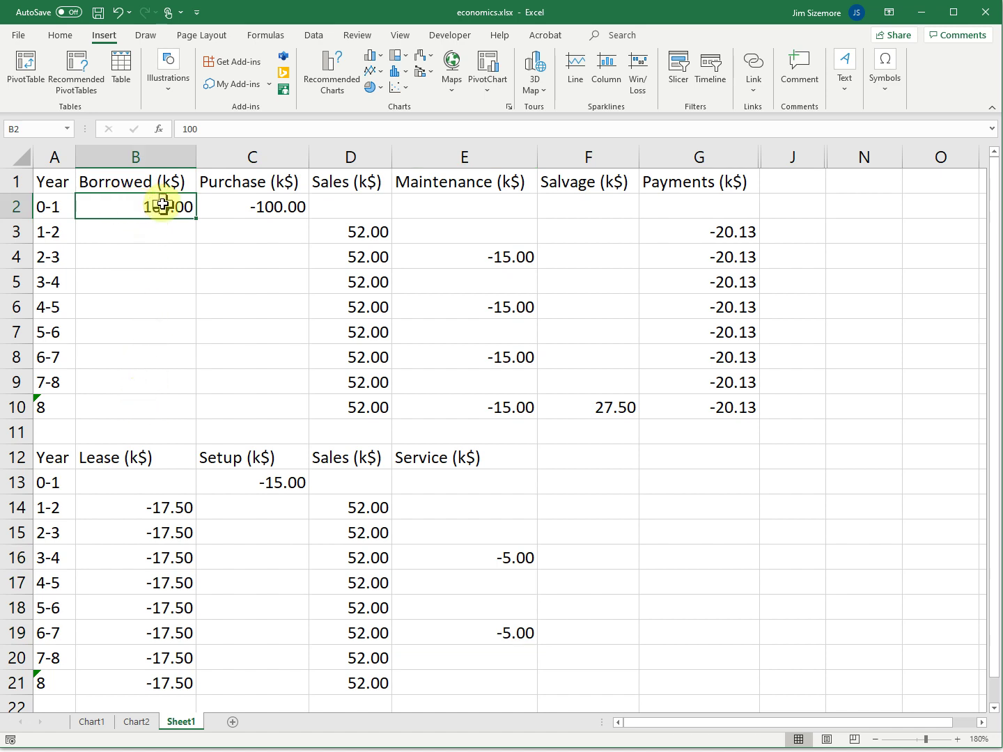
pyautogui.click(362, 232)
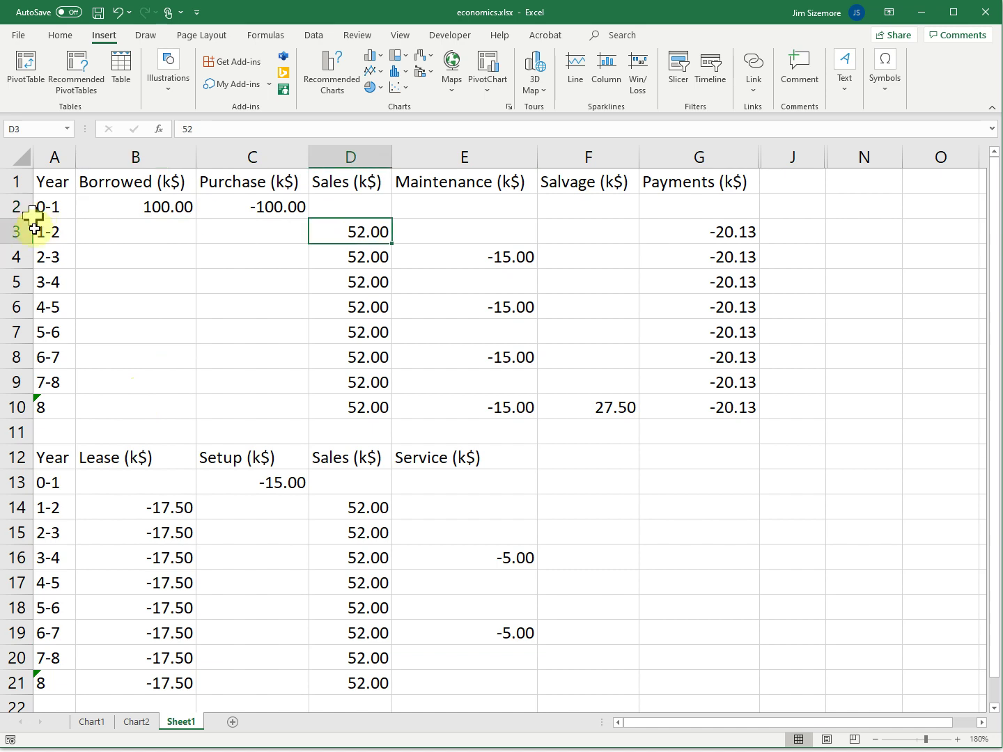
pyautogui.click(47, 204)
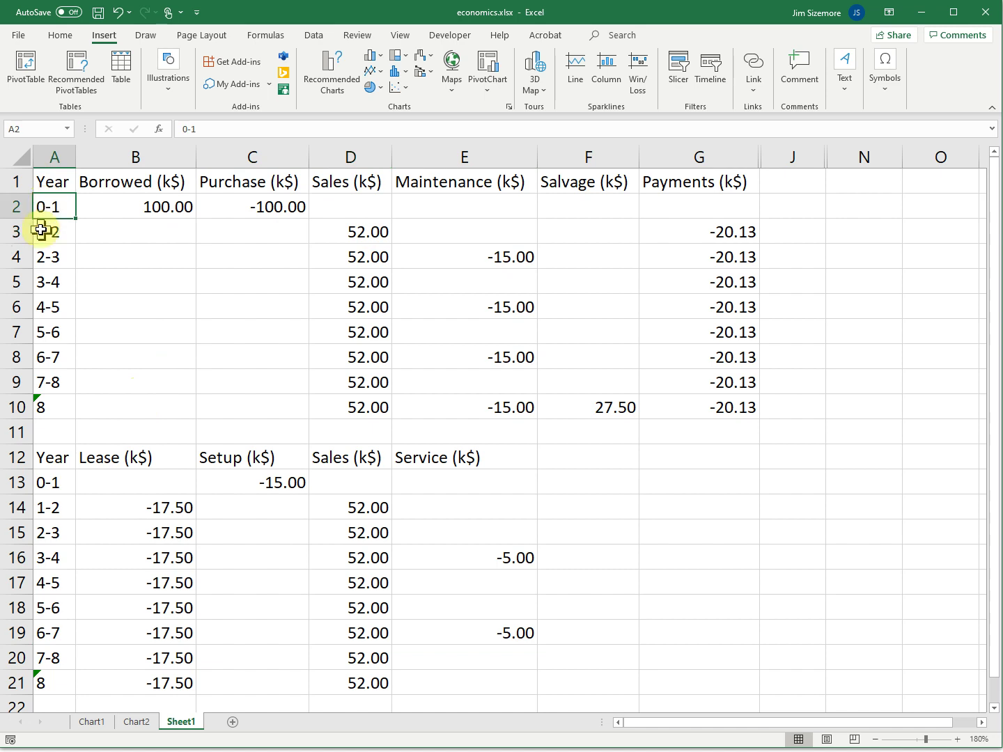
pyautogui.click(41, 229)
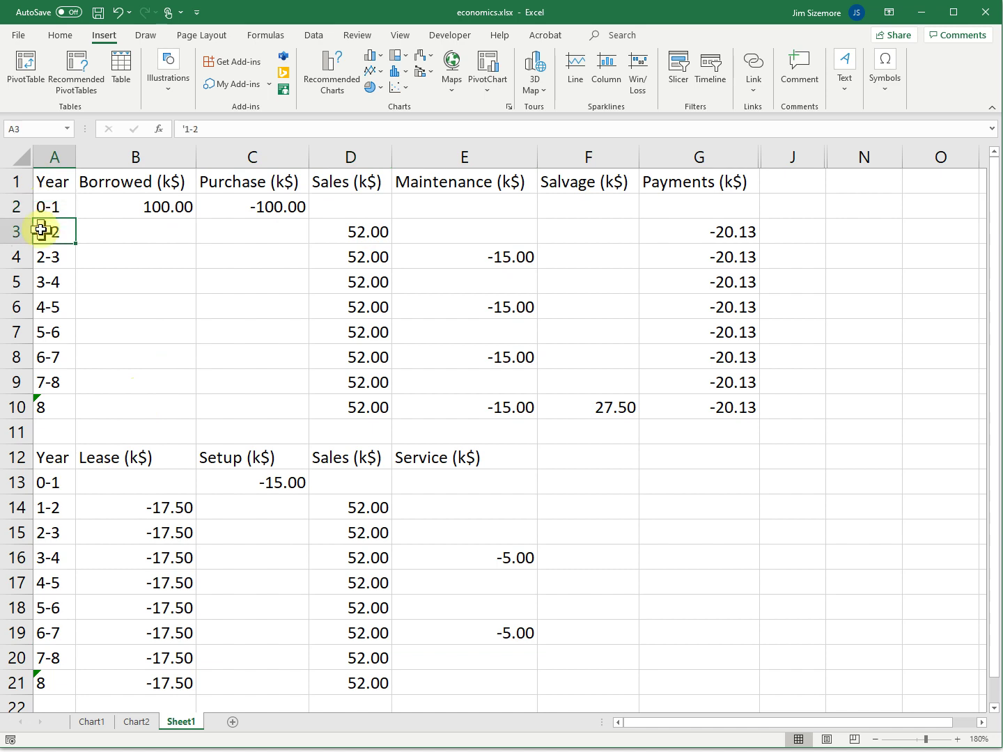
pyautogui.click(327, 229)
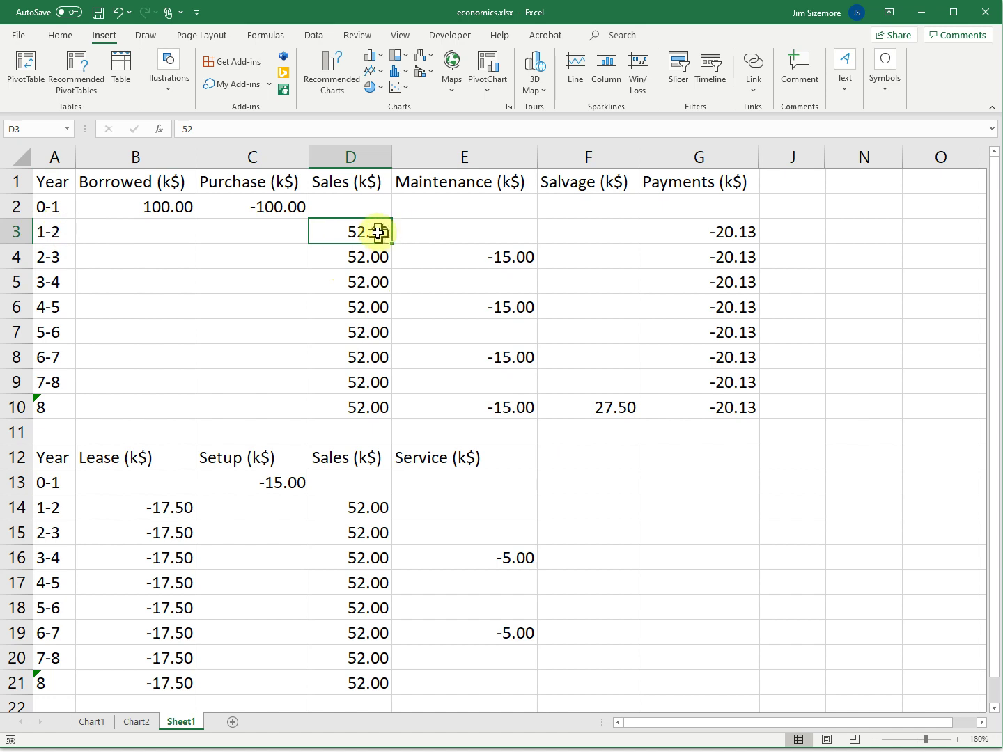
pyautogui.click(324, 204)
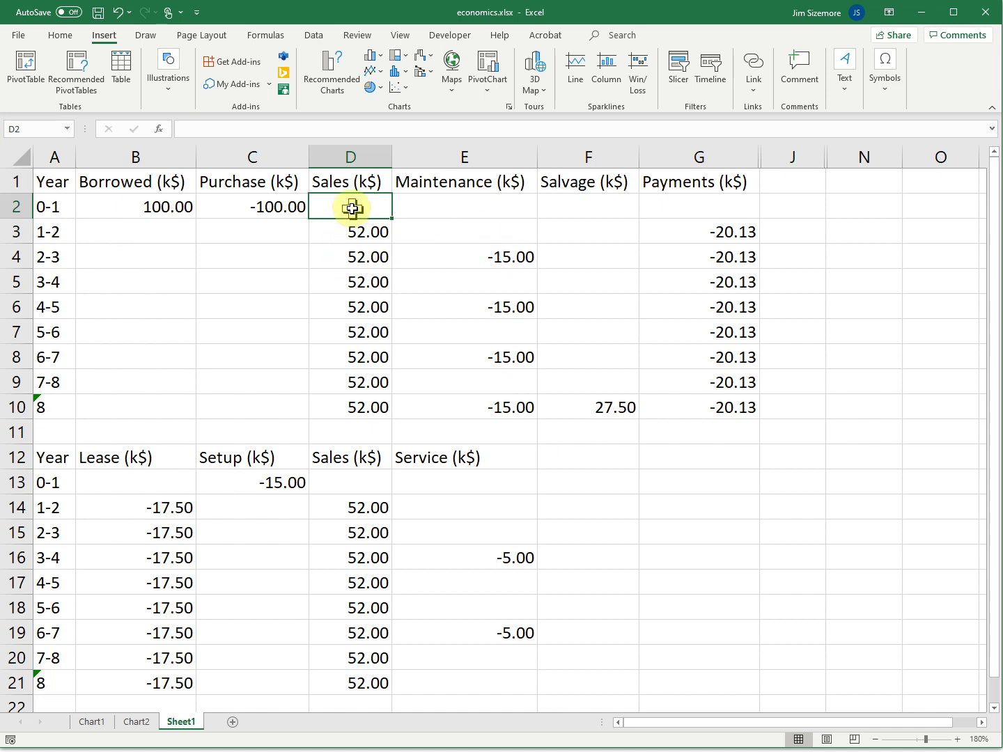
pyautogui.click(41, 204)
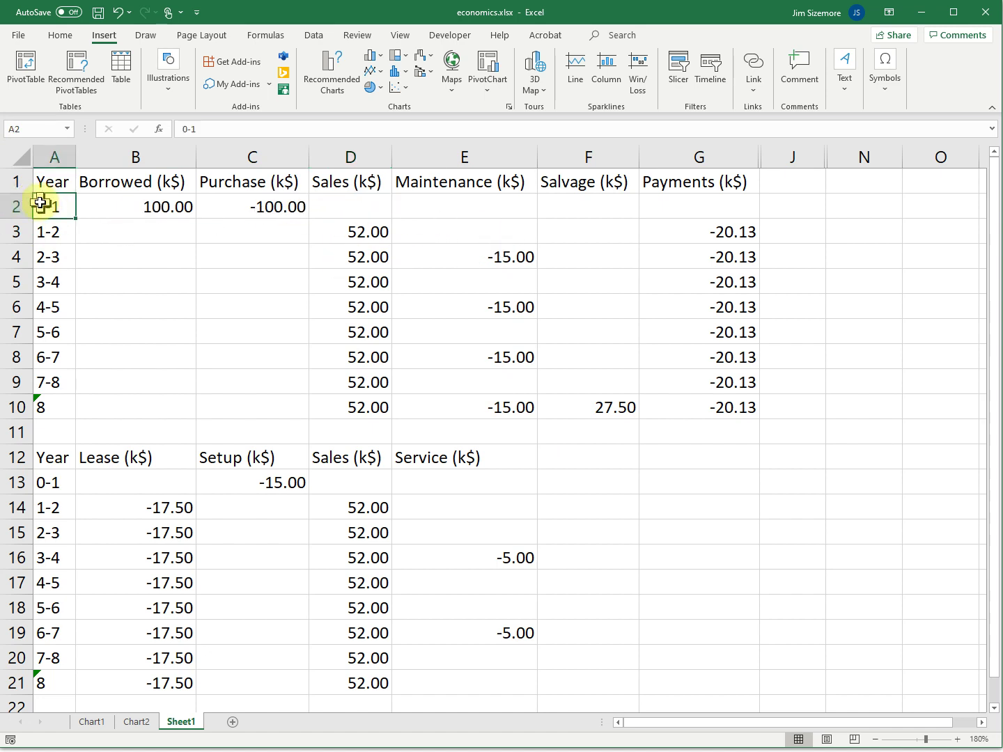
pyautogui.moveTo(154, 204); pyautogui.dragTo(261, 201)
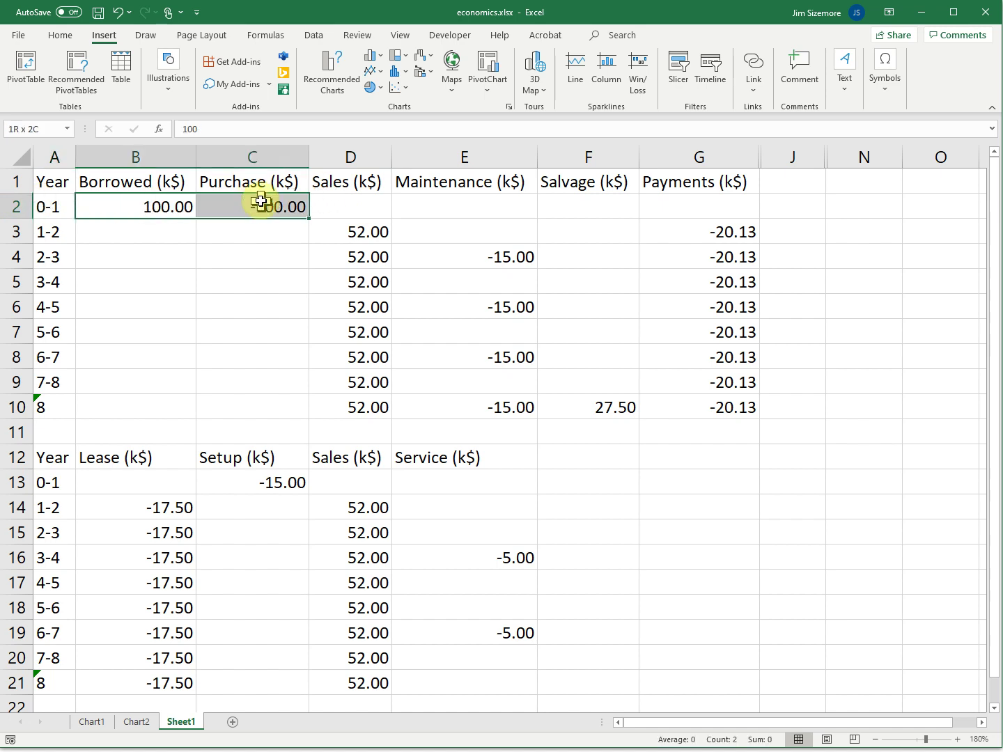
pyautogui.click(46, 236)
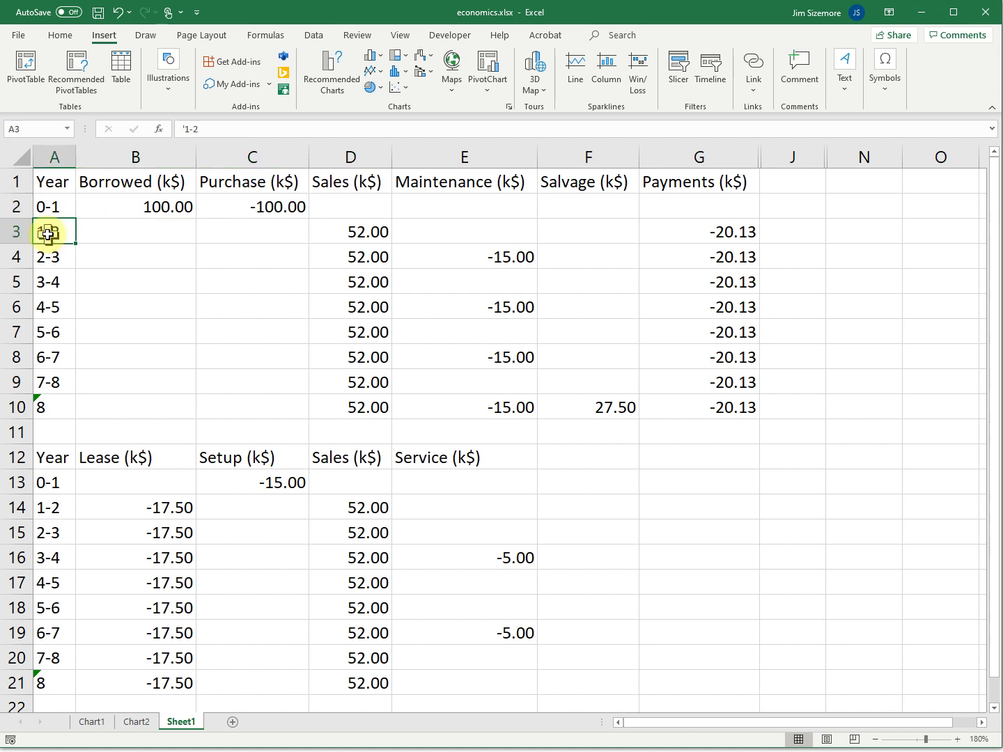
pyautogui.click(375, 232)
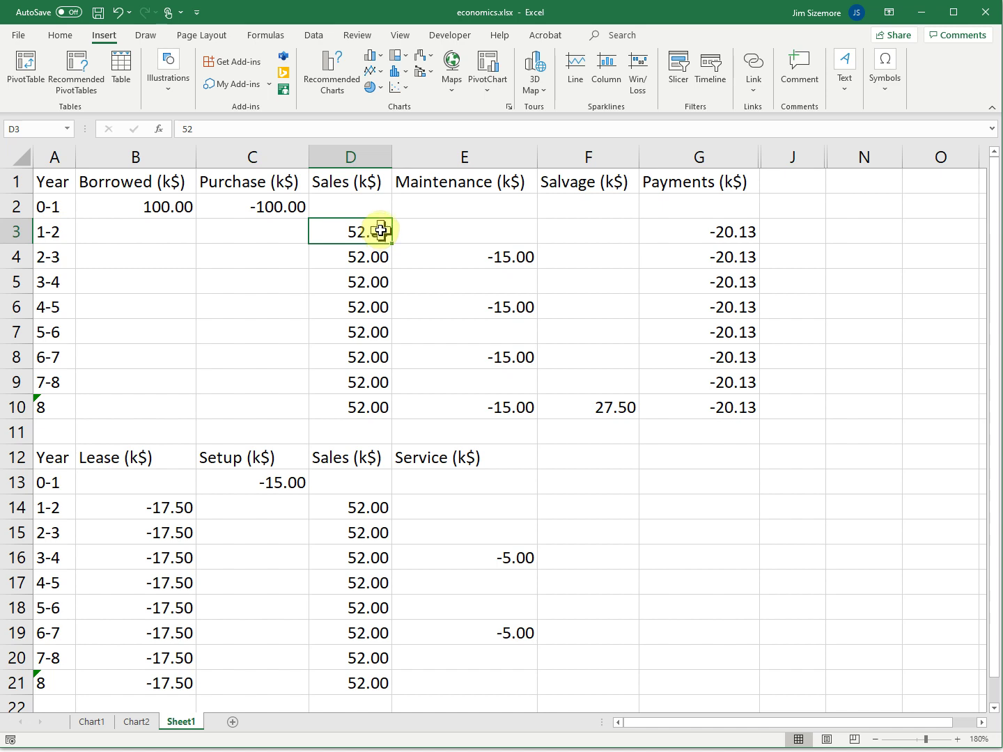
pyautogui.moveTo(739, 232); pyautogui.dragTo(736, 409)
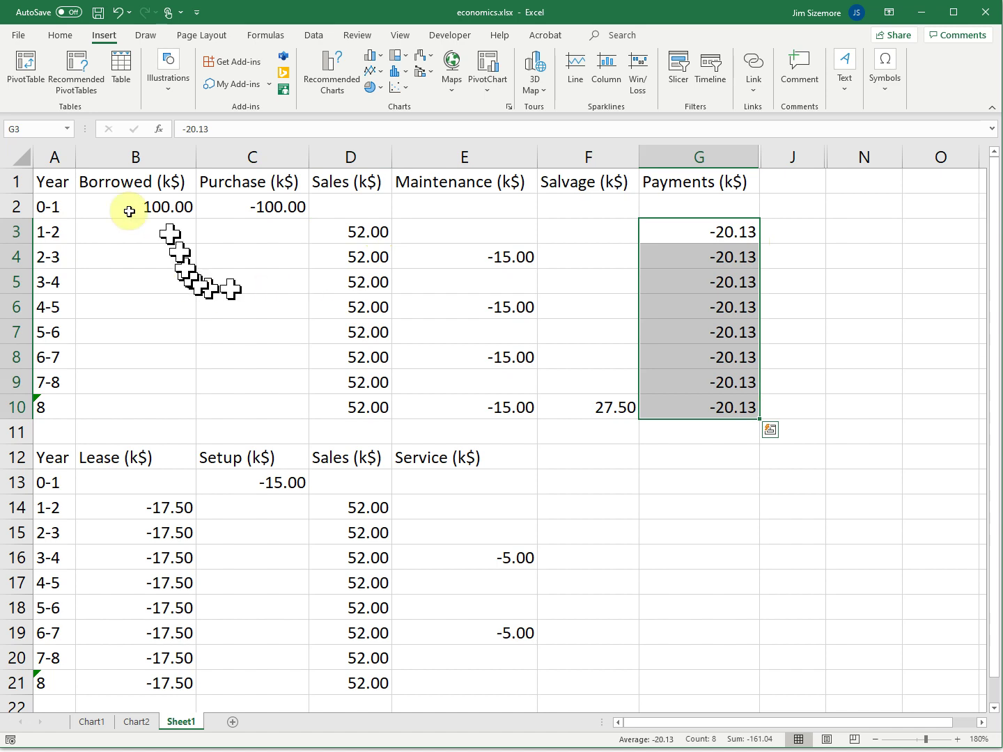
# Insert a 3-D stacked column chart from the purchase table A1:G10.
pyautogui.moveTo(54, 181); pyautogui.dragTo(724, 411)
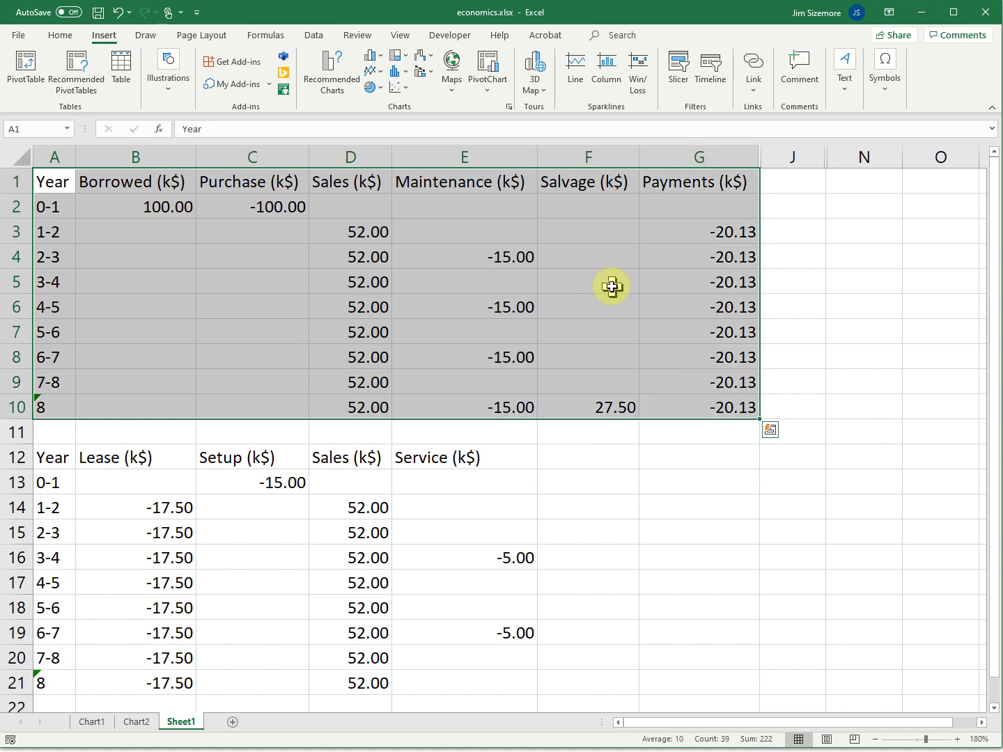
pyautogui.click(378, 63)
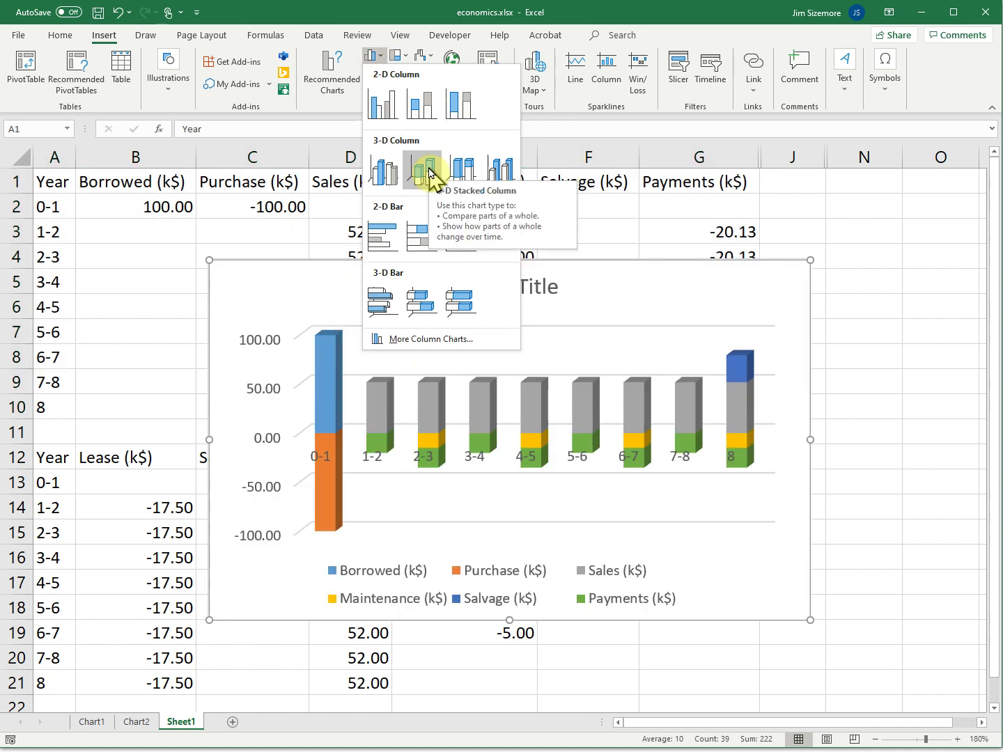
pyautogui.click(428, 172)
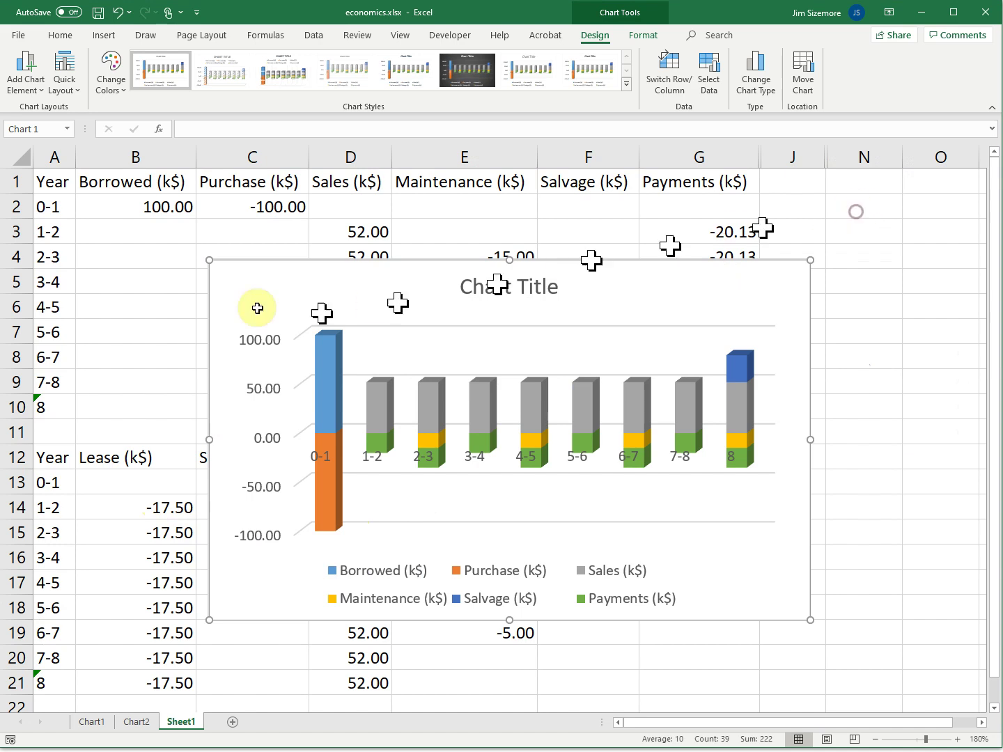
# Move the purchase chart to the right of the data and select the lease table A12:E21.
pyautogui.click(239, 272)
pyautogui.click(238, 265)
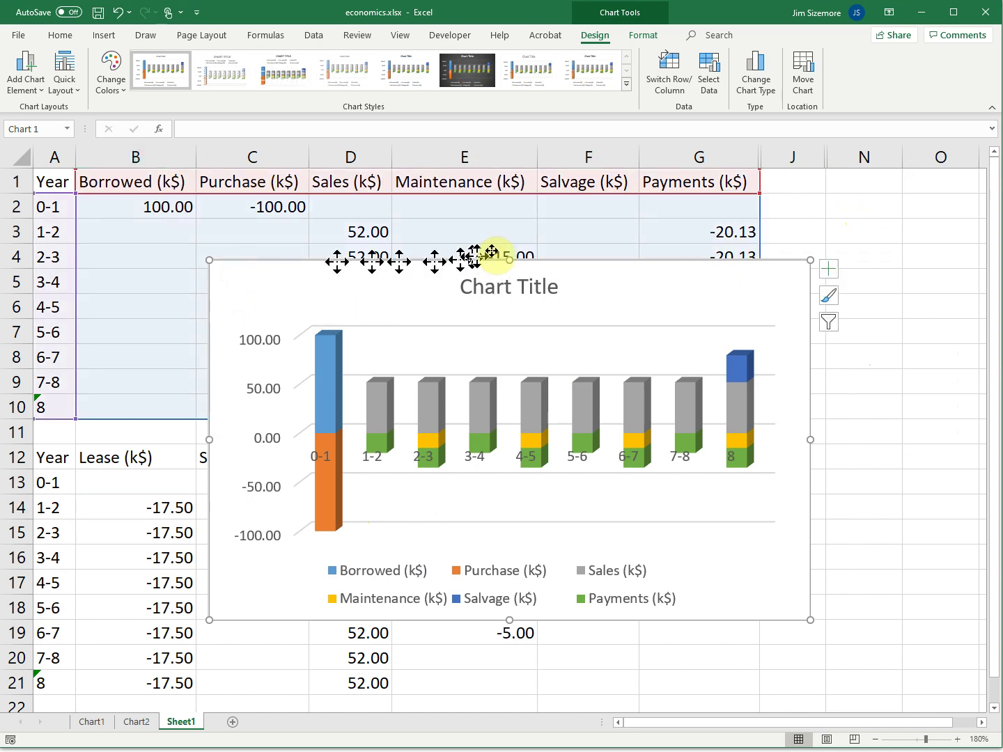
pyautogui.moveTo(285, 253); pyautogui.dragTo(883, 182)
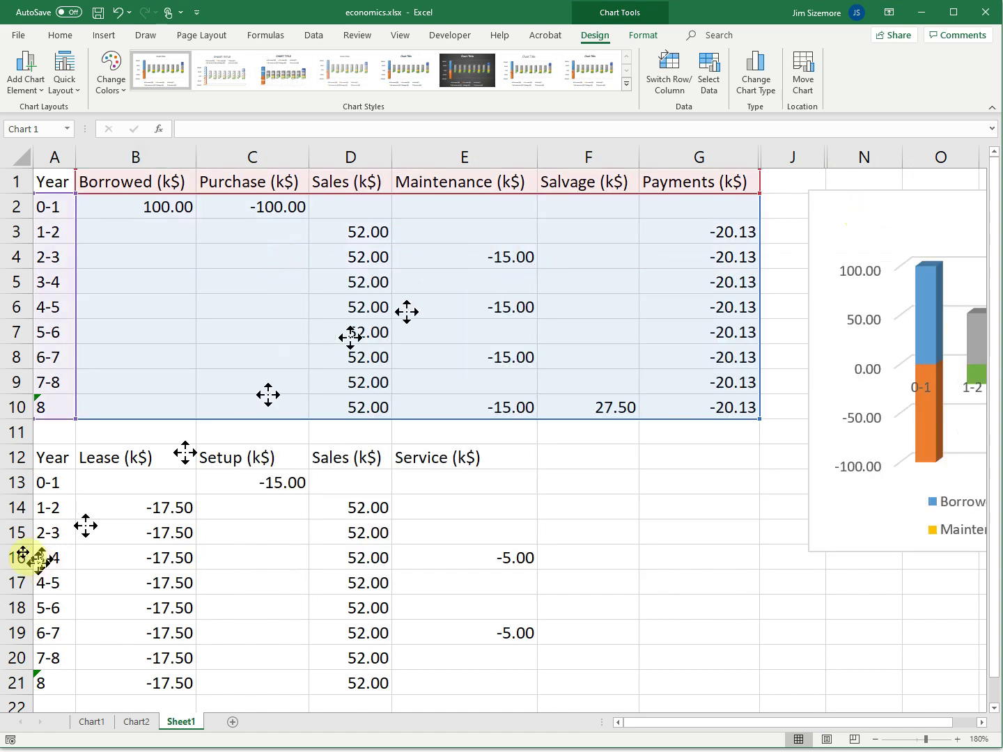
pyautogui.moveTo(50, 457); pyautogui.dragTo(53, 511)
pyautogui.moveTo(221, 642); pyautogui.dragTo(469, 680)
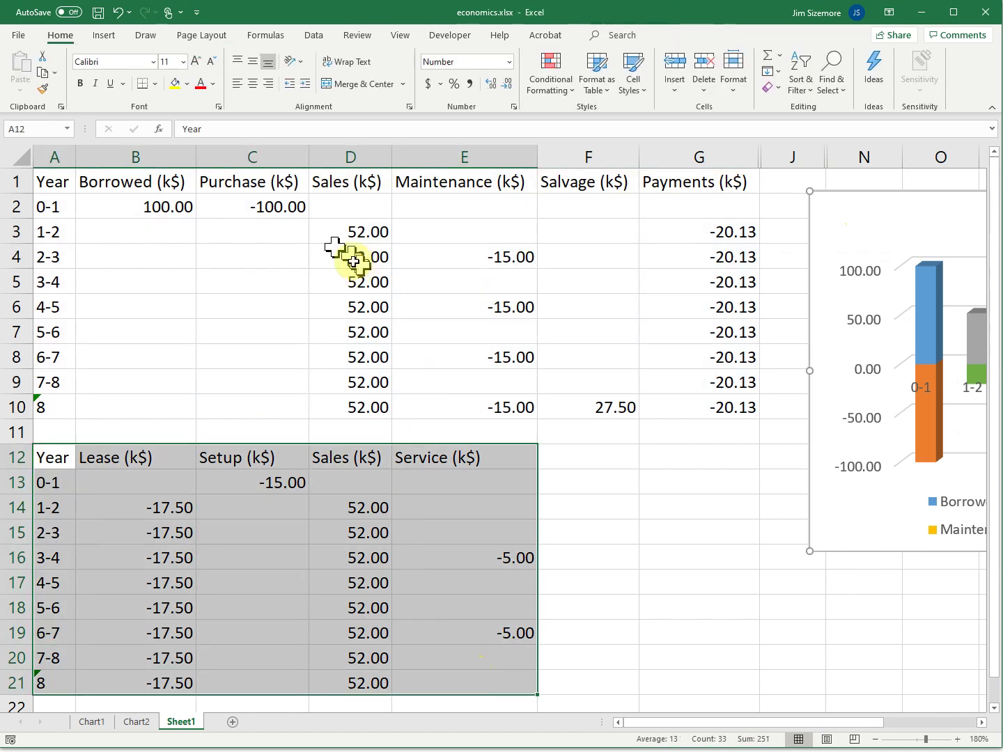
# Insert a 3-D stacked column chart of lease table A12:E21 plotting Lease, Setup, Sales and Service.
pyautogui.click(103, 36)
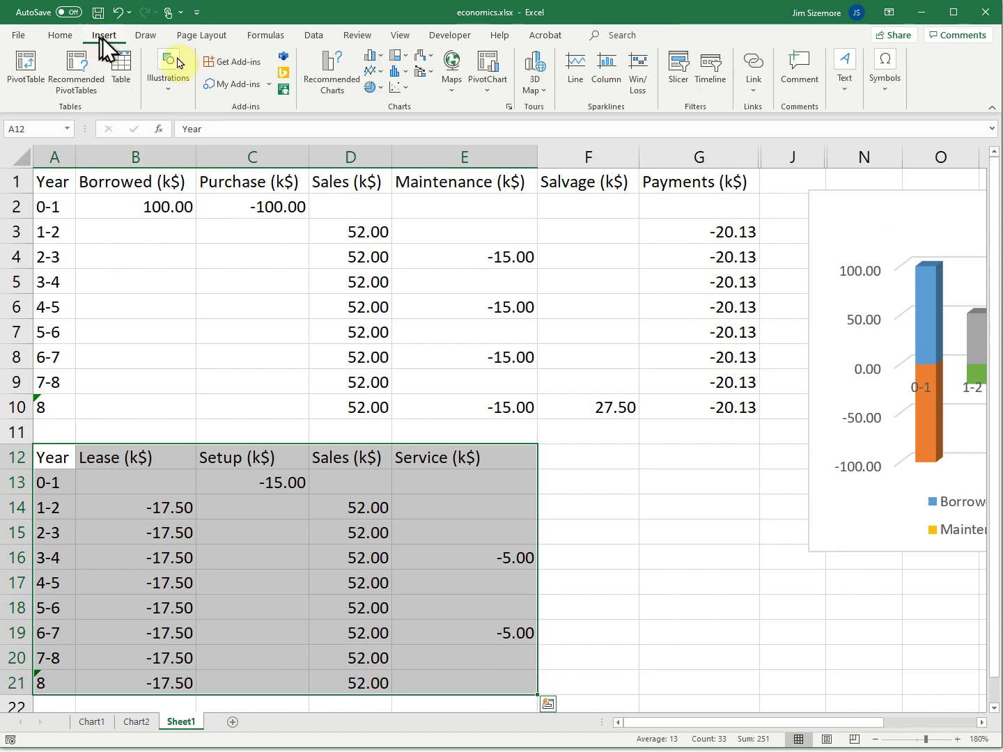
pyautogui.click(382, 57)
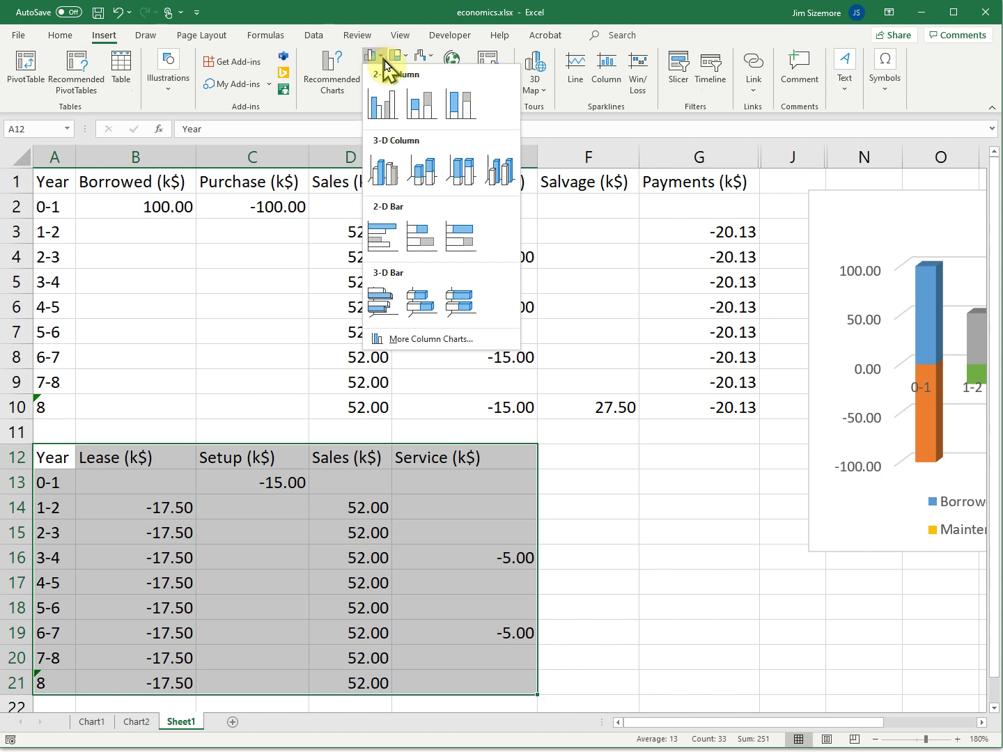
pyautogui.click(425, 174)
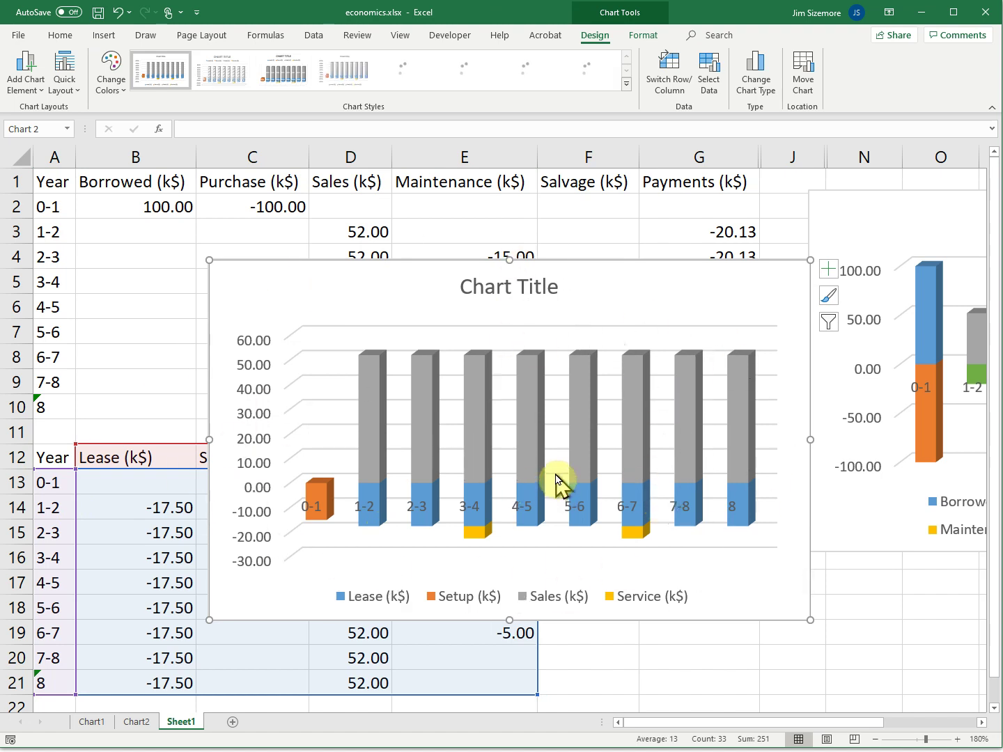
pyautogui.hotkey('alt', 'Tab')
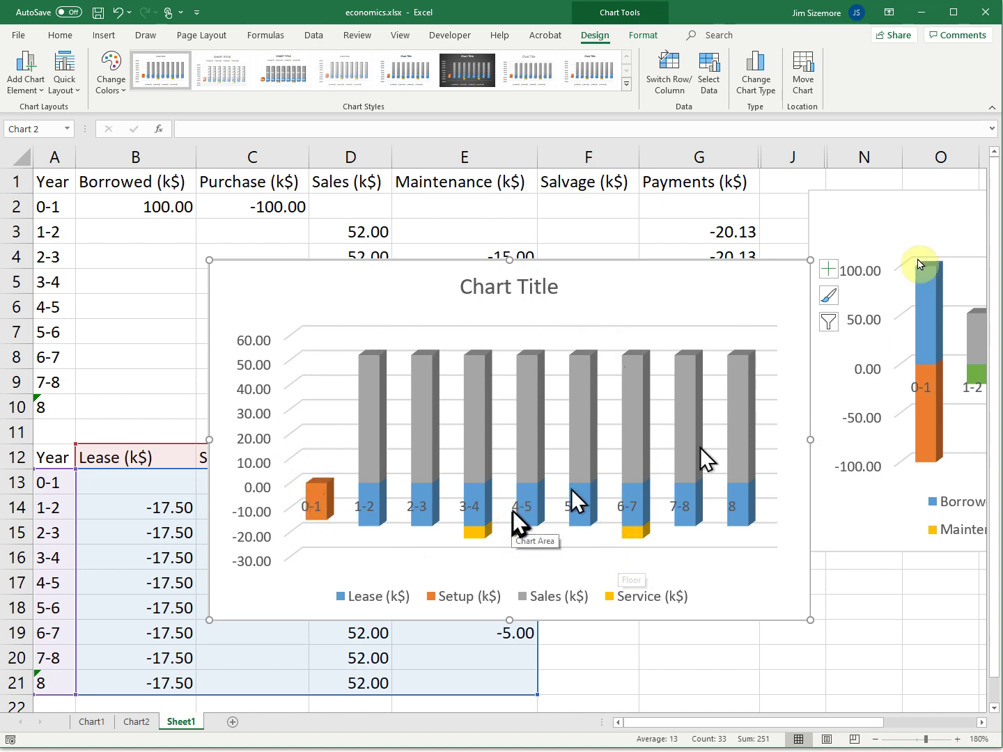
pyautogui.click(838, 243)
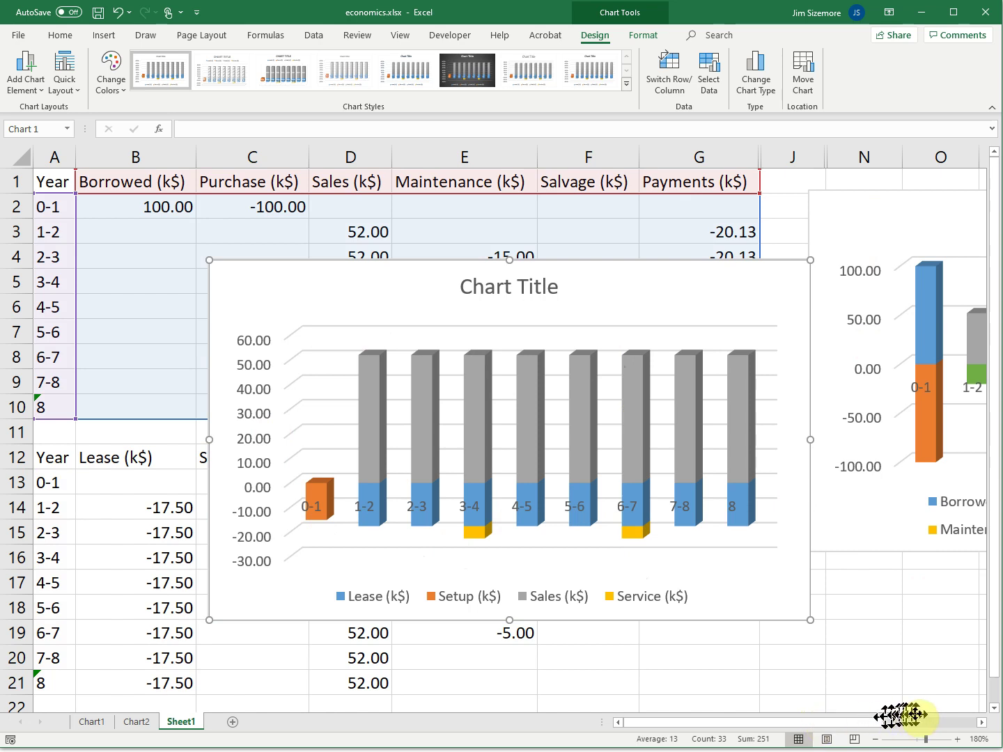
# Bring the purchase chart into view, then return to the PowerPoint Cash Flow slide show.
pyautogui.hscroll(3, 857, 727)
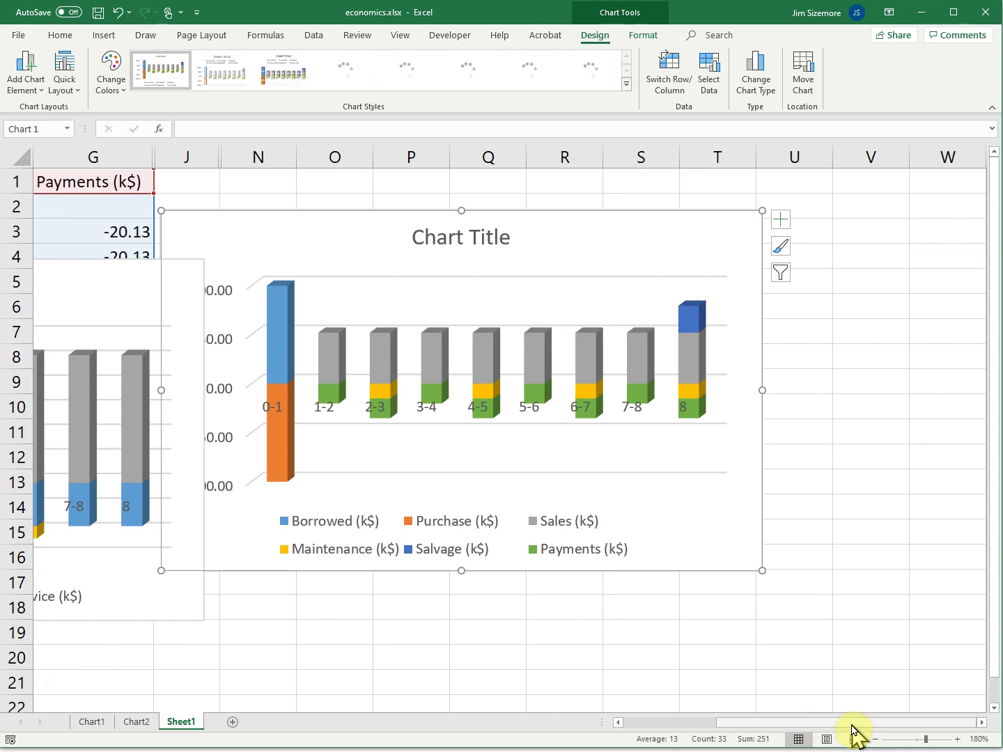
pyautogui.hotkey('alt', 'Tab')
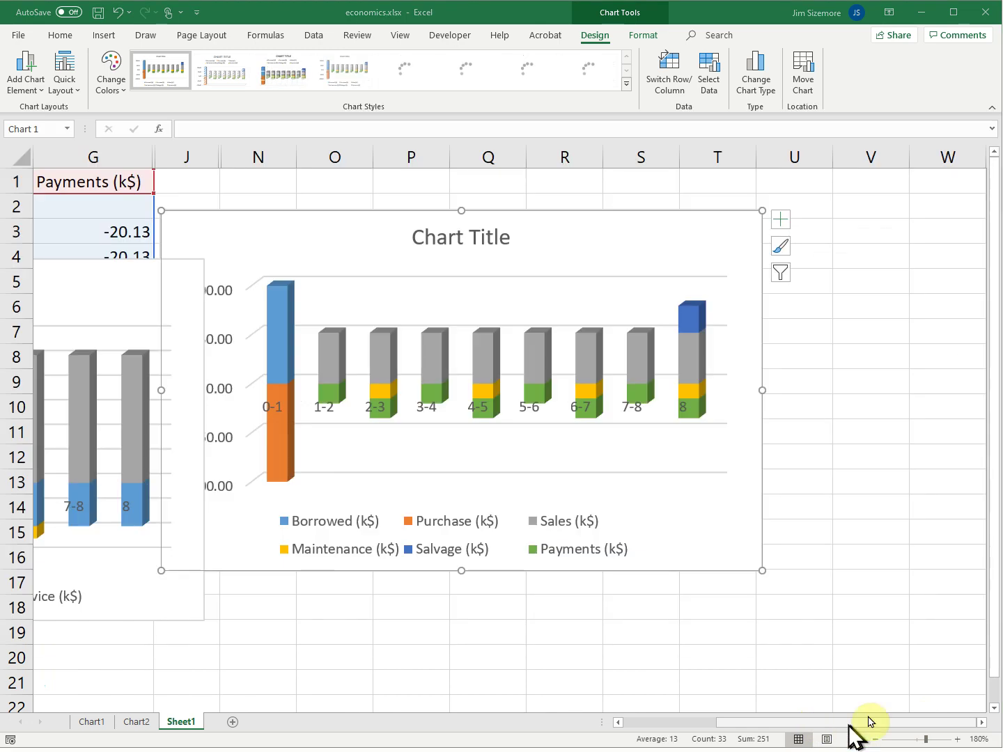